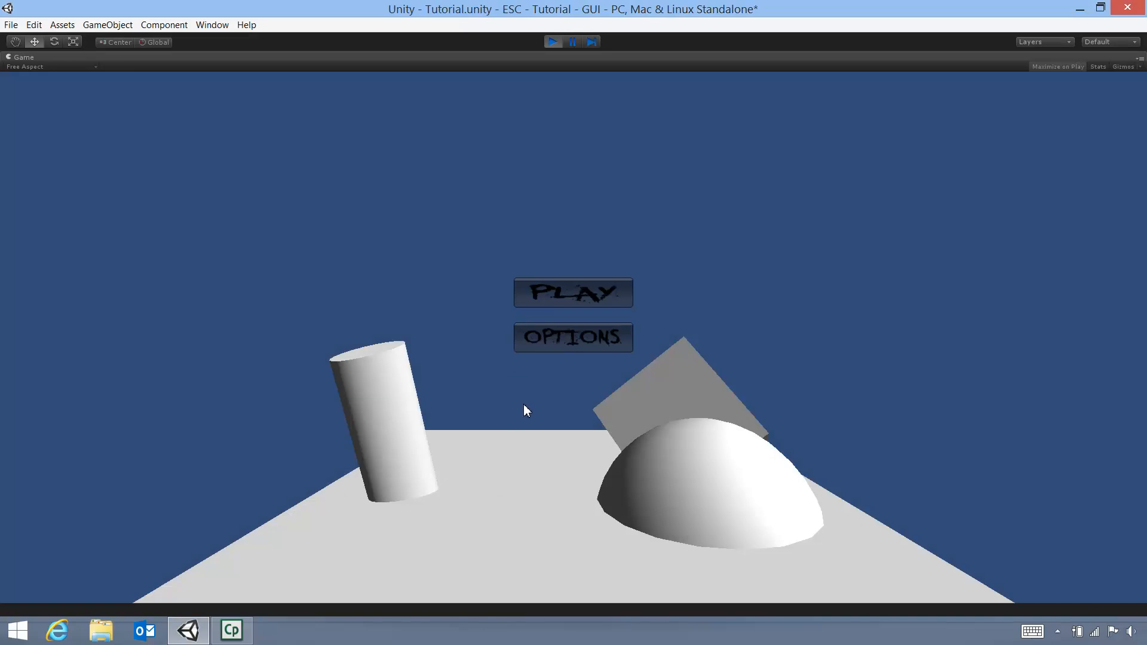
Stop the running game and create a new folder in Assets, named _GuiSki
{"action": "left_click", "coordinate": [552, 42]}
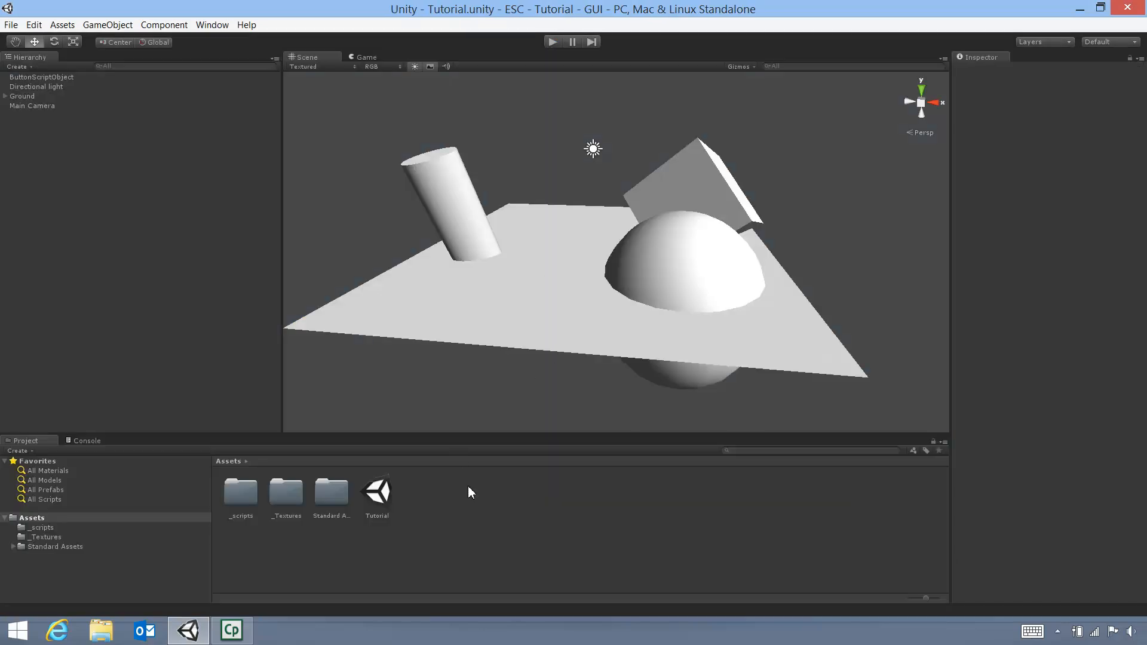
{"action": "right_click", "coordinate": [465, 518]}
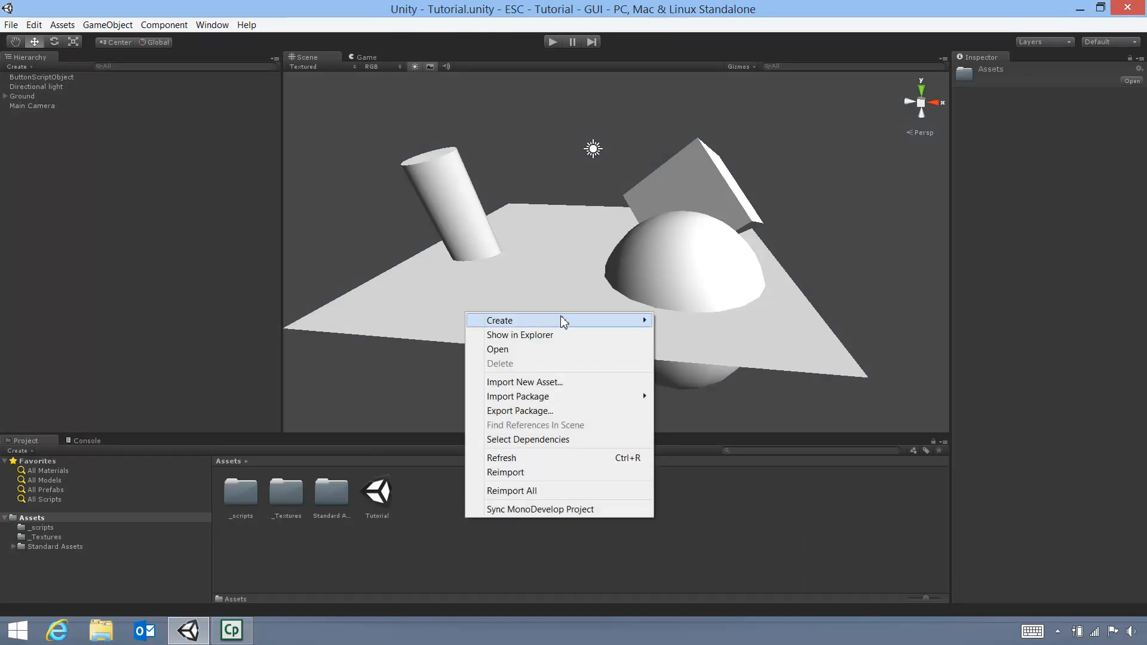
{"action": "mouse_move", "coordinate": [564, 322]}
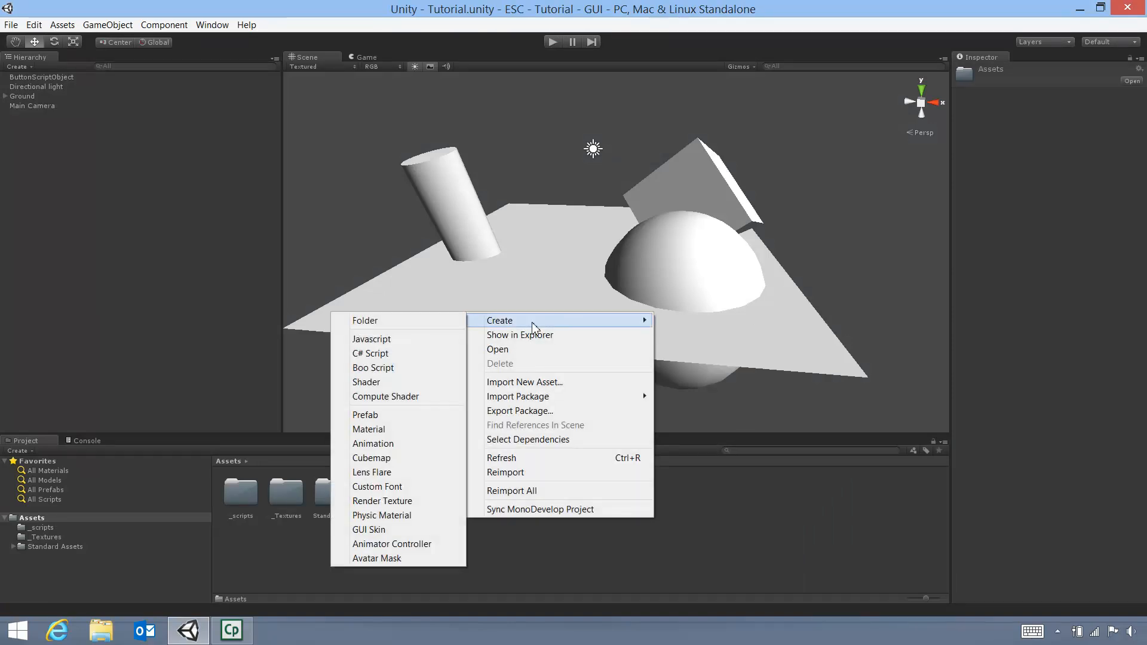
{"action": "left_click", "coordinate": [409, 321]}
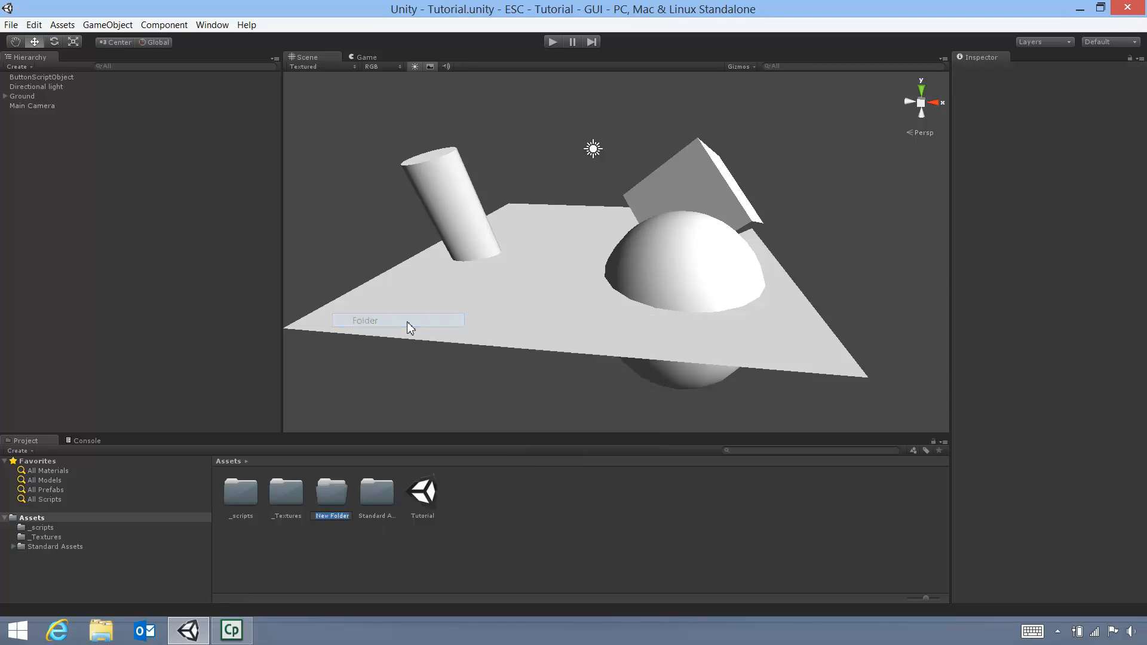
{"action": "type", "text": "_GuiSki"}
{"action": "key", "text": "Return"}
{"action": "key", "text": "Return"}
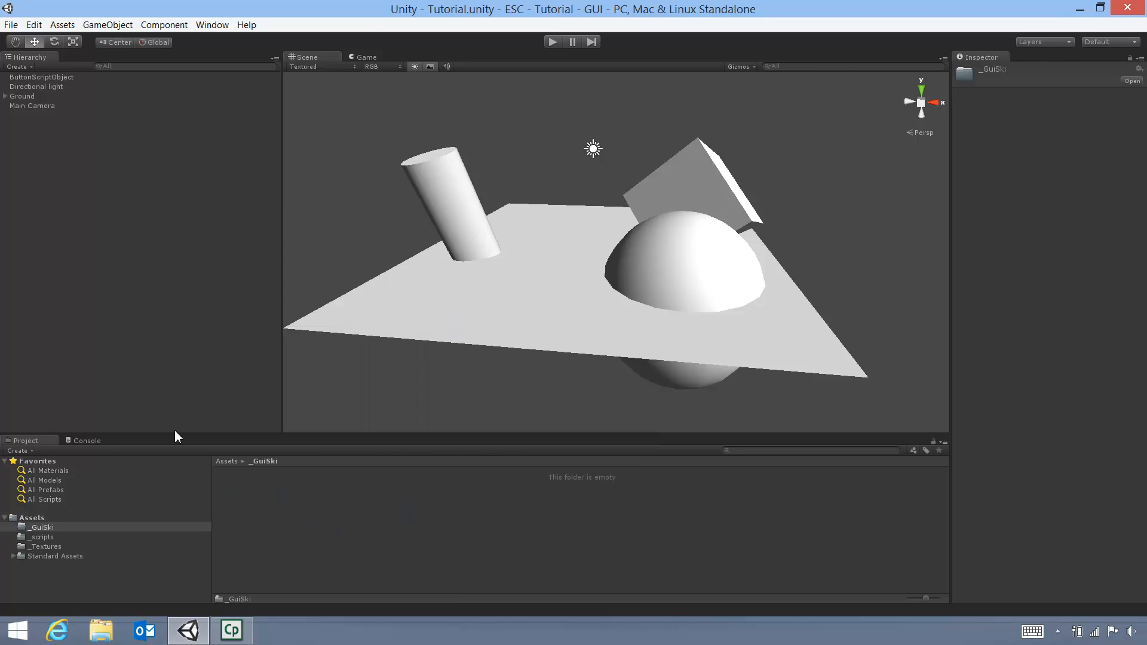
Fix the folder's misspelled name to _GuiSkin
{"action": "right_click", "coordinate": [60, 527]}
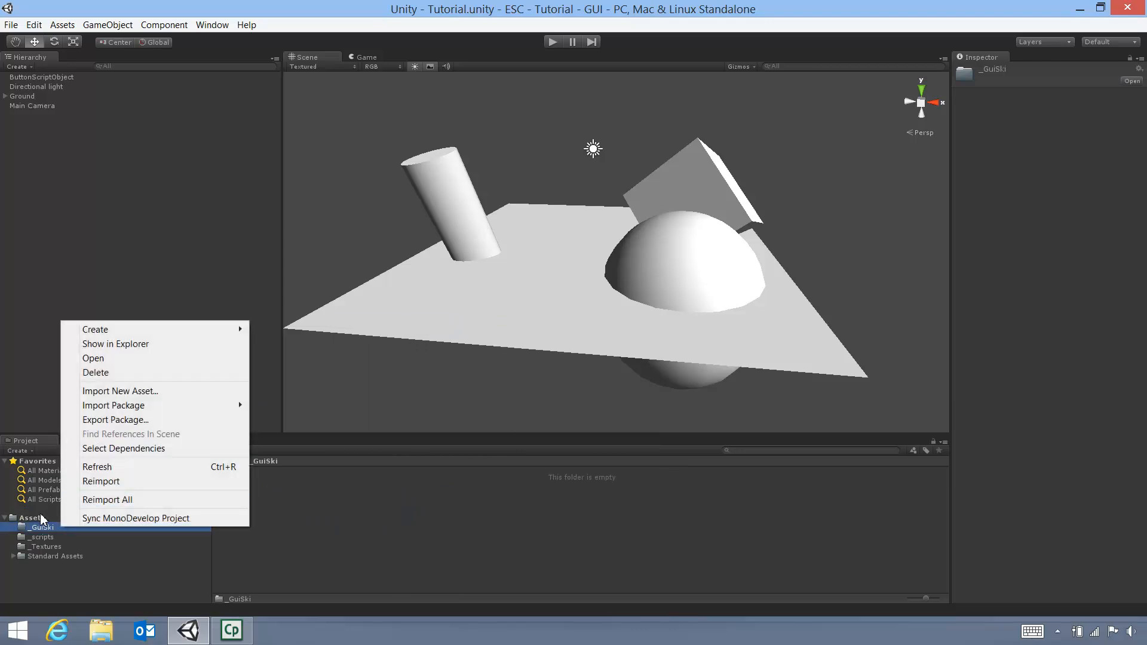
{"action": "left_click", "coordinate": [37, 527]}
{"action": "left_click", "coordinate": [65, 531]}
{"action": "type", "text": "n"}
{"action": "key", "text": "Return"}
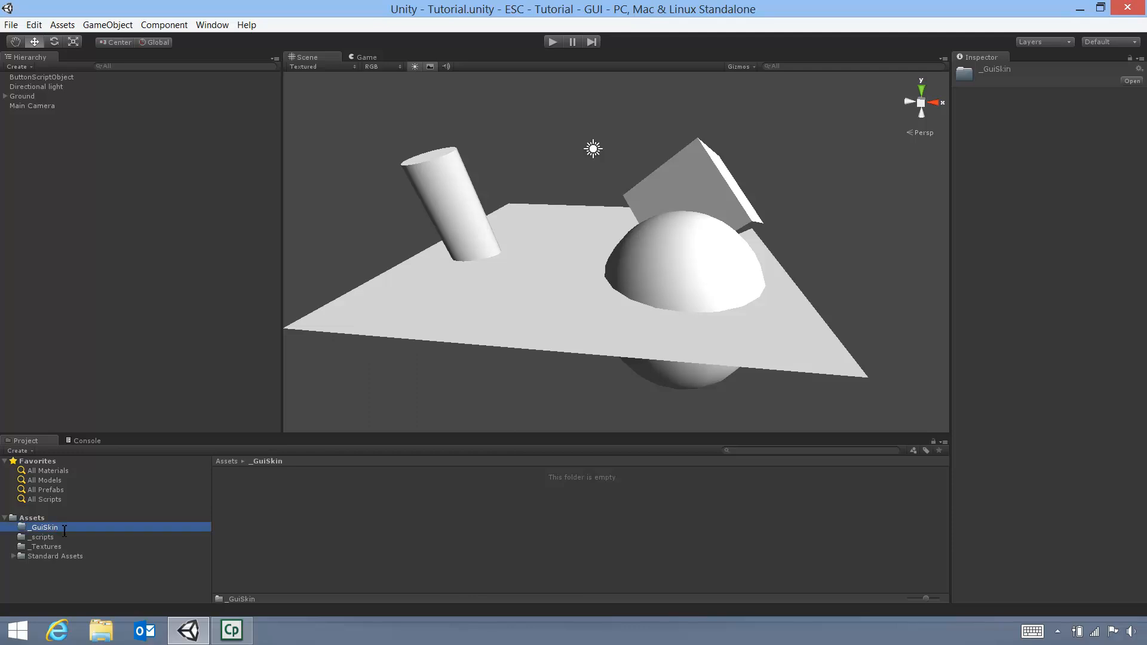
Create a GUI Skin asset in _GuiSkin, keeping the default name New GUISkin
{"action": "right_click", "coordinate": [311, 492]}
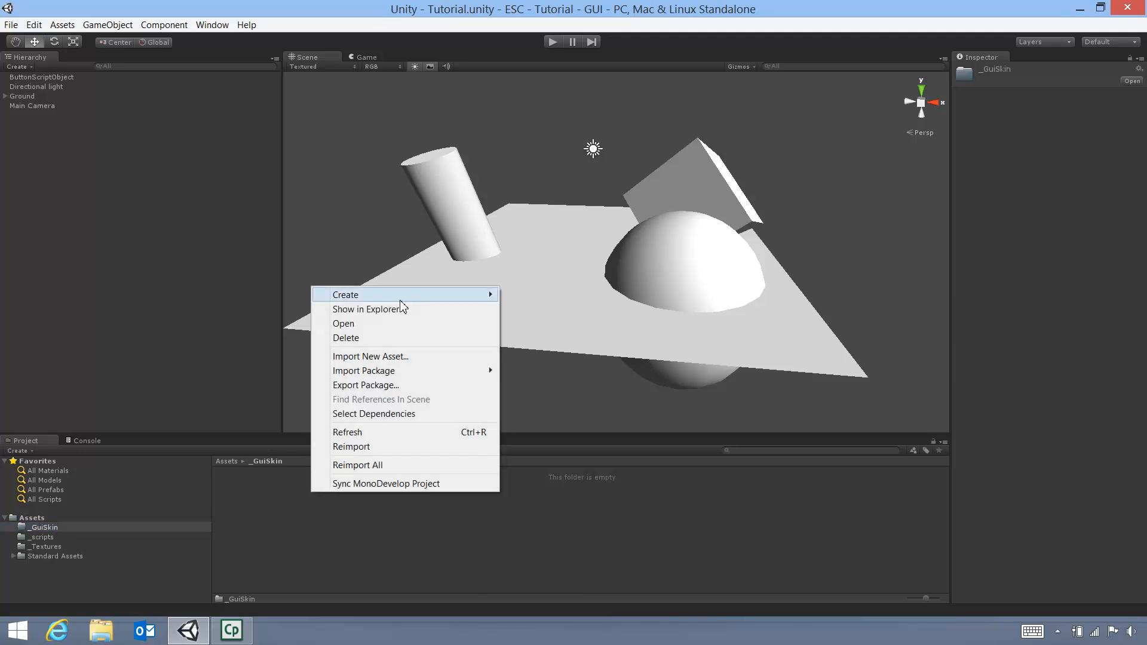
{"action": "mouse_move", "coordinate": [426, 297]}
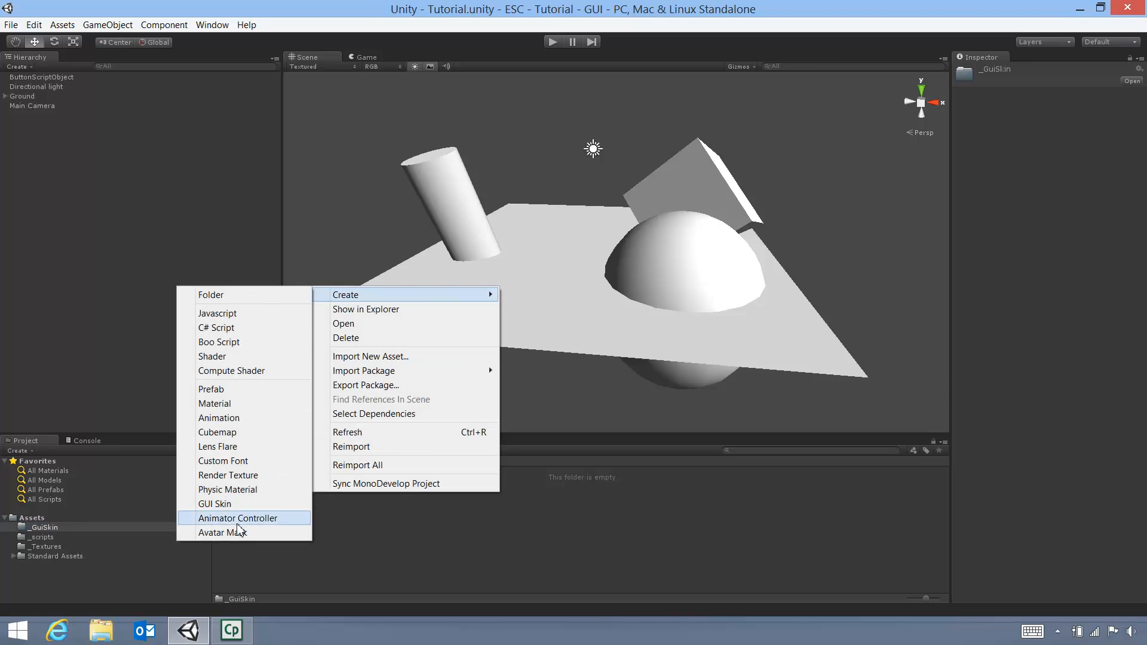
{"action": "left_click", "coordinate": [229, 505]}
{"action": "key", "text": "Return"}
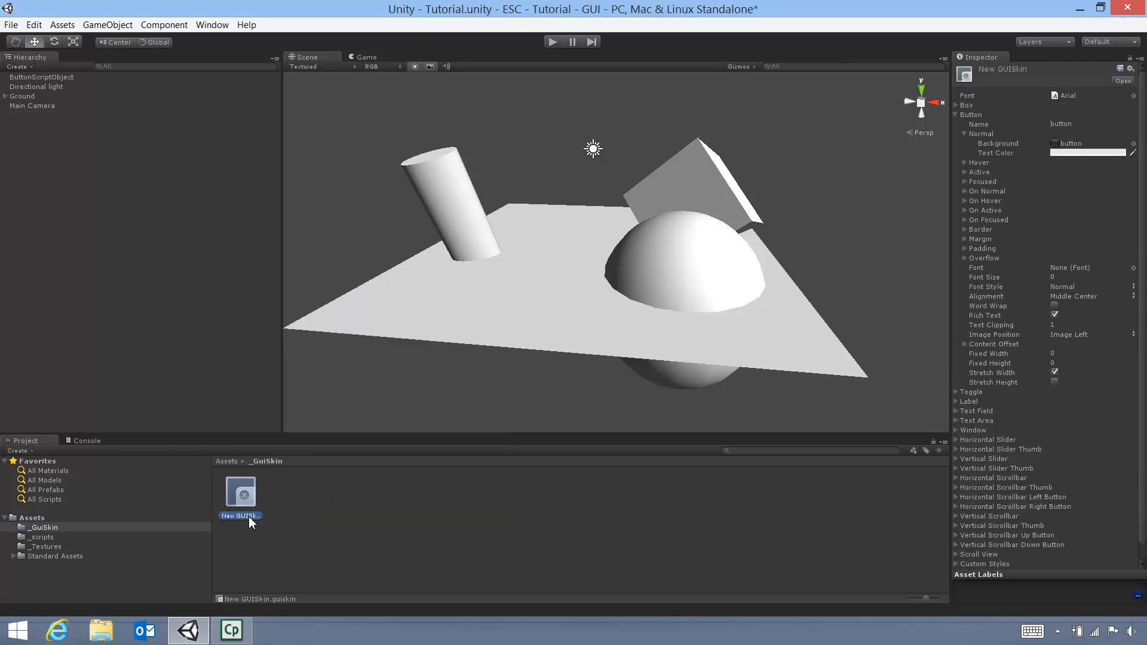
Rename the New GUISkin asset to BlankButtonGS
{"action": "right_click", "coordinate": [250, 517]}
{"action": "left_click", "coordinate": [499, 586]}
{"action": "left_click", "coordinate": [261, 516]}
{"action": "type", "text": "B"}
{"action": "type", "text": "lankButtonG"}
{"action": "type", "text": "S"}
{"action": "key", "text": "Return"}
{"action": "left_click", "coordinate": [957, 115]}
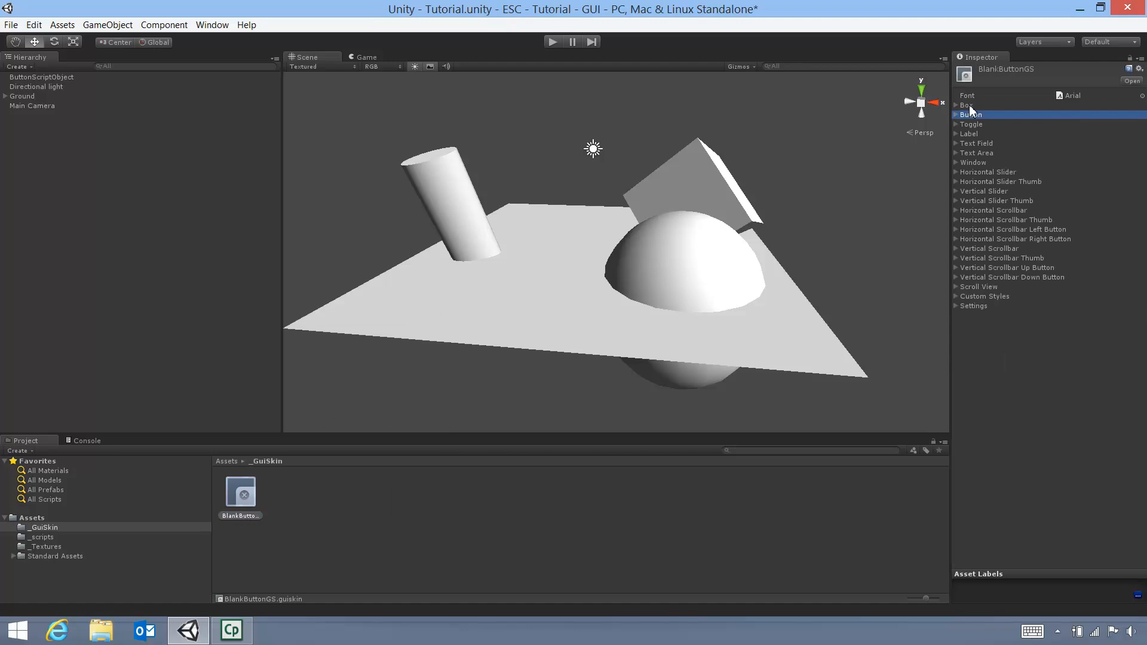
{"action": "left_click", "coordinate": [968, 106]}
{"action": "left_click", "coordinate": [957, 106]}
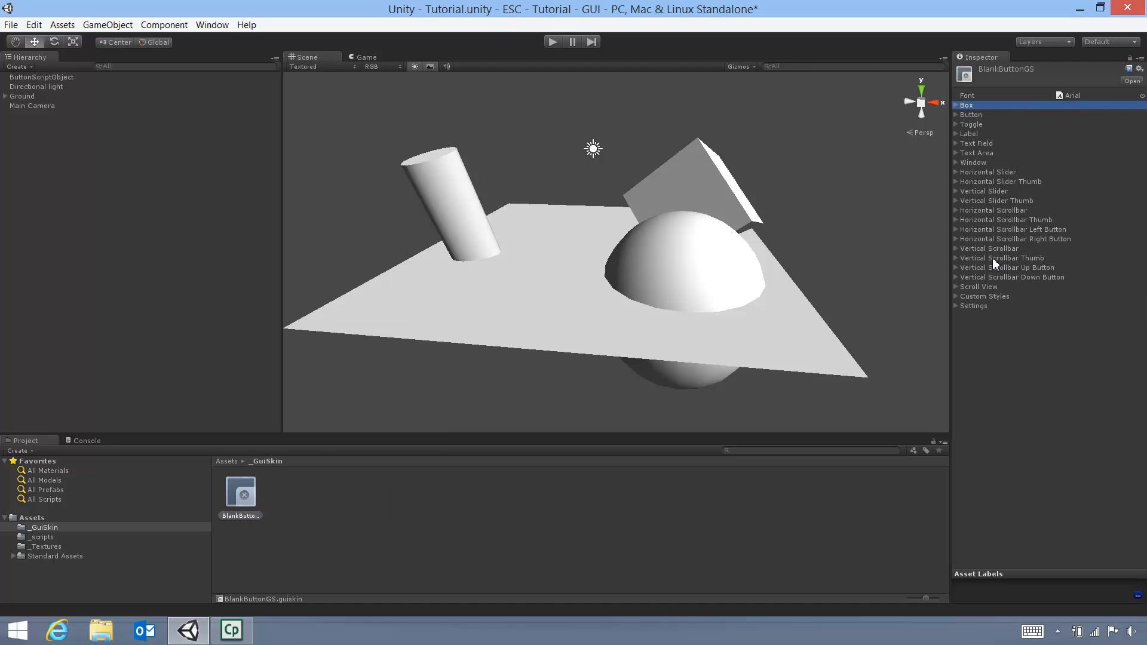
{"action": "left_click", "coordinate": [956, 115]}
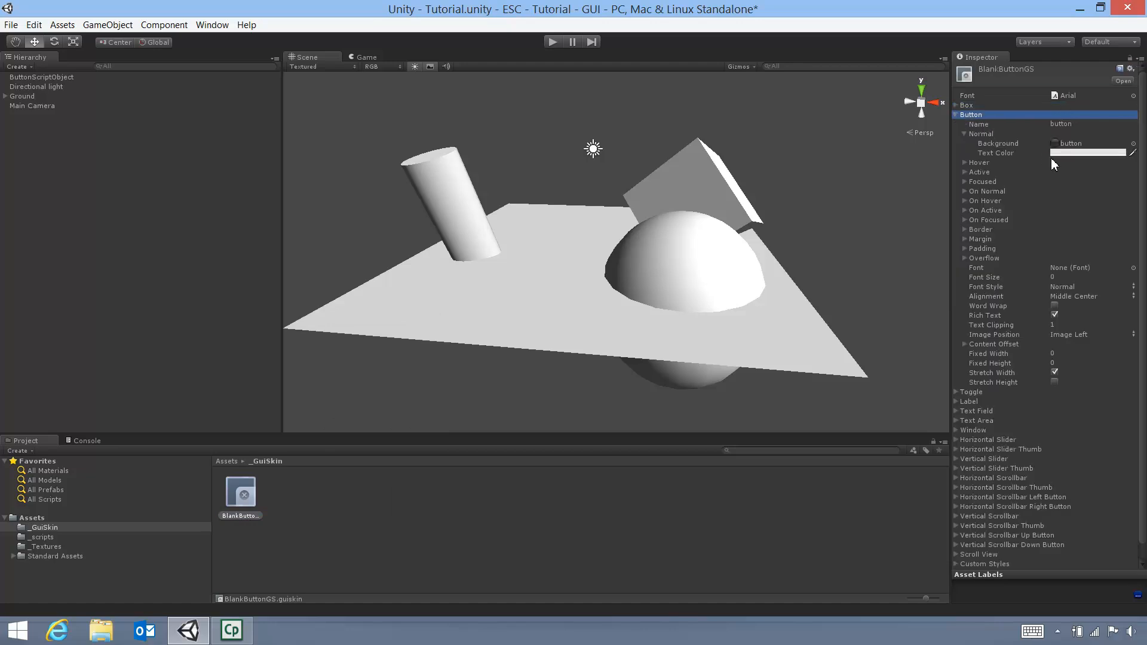
{"action": "left_click", "coordinate": [965, 134]}
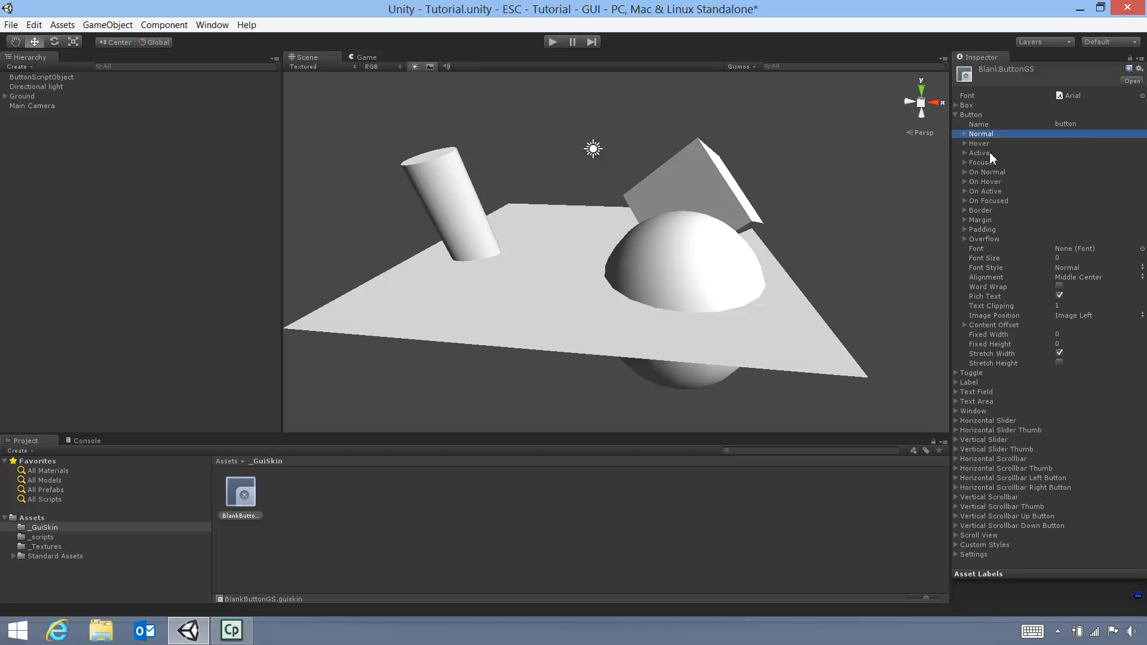
{"action": "left_click", "coordinate": [964, 137]}
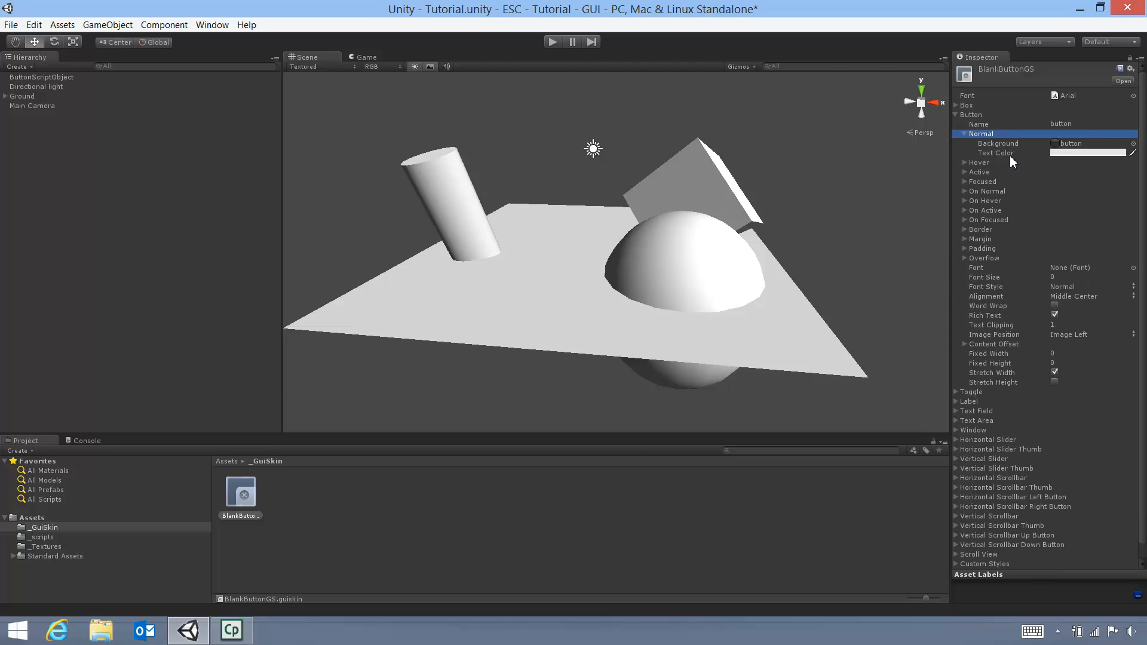
{"action": "left_click", "coordinate": [1060, 153]}
{"action": "left_click", "coordinate": [407, 219]}
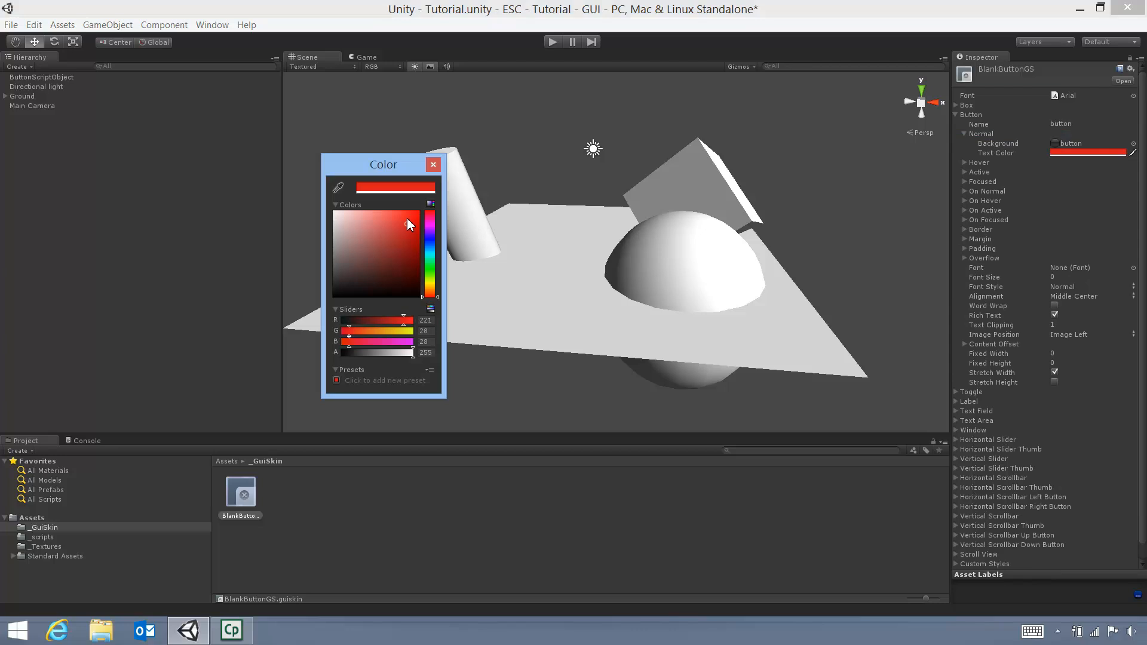
{"action": "left_click", "coordinate": [433, 164]}
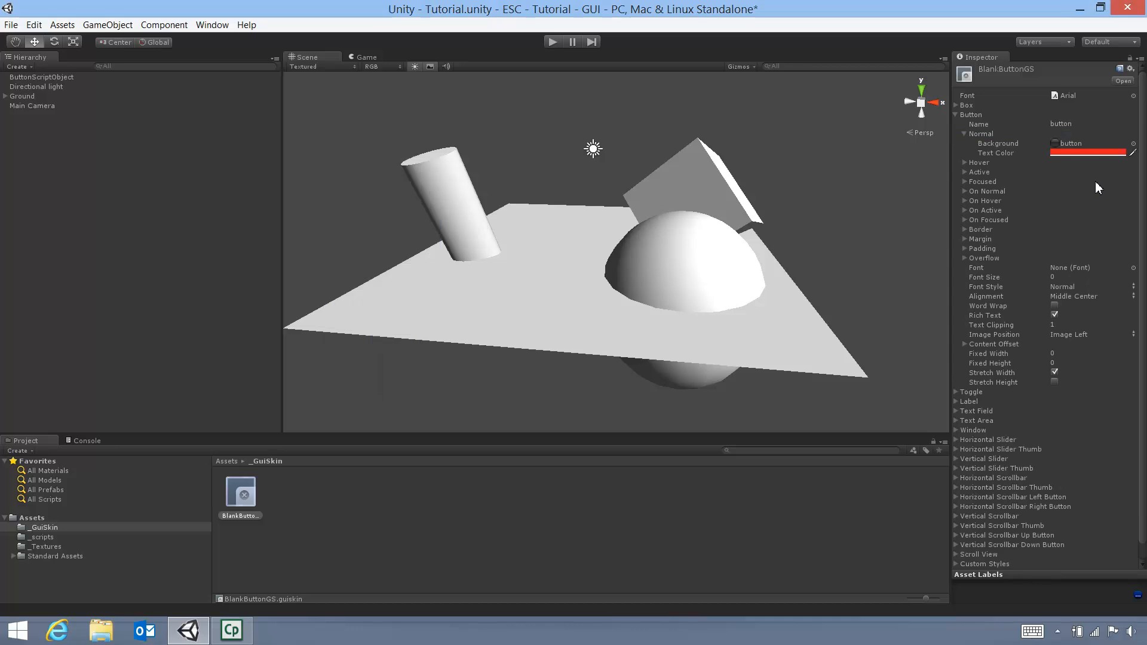
{"action": "left_click", "coordinate": [1100, 153]}
{"action": "left_click", "coordinate": [363, 238]}
{"action": "left_click_drag", "start_coordinate": [306, 191], "coordinate": [278, 154]}
{"action": "left_click", "coordinate": [431, 163]}
{"action": "left_click", "coordinate": [1010, 145]}
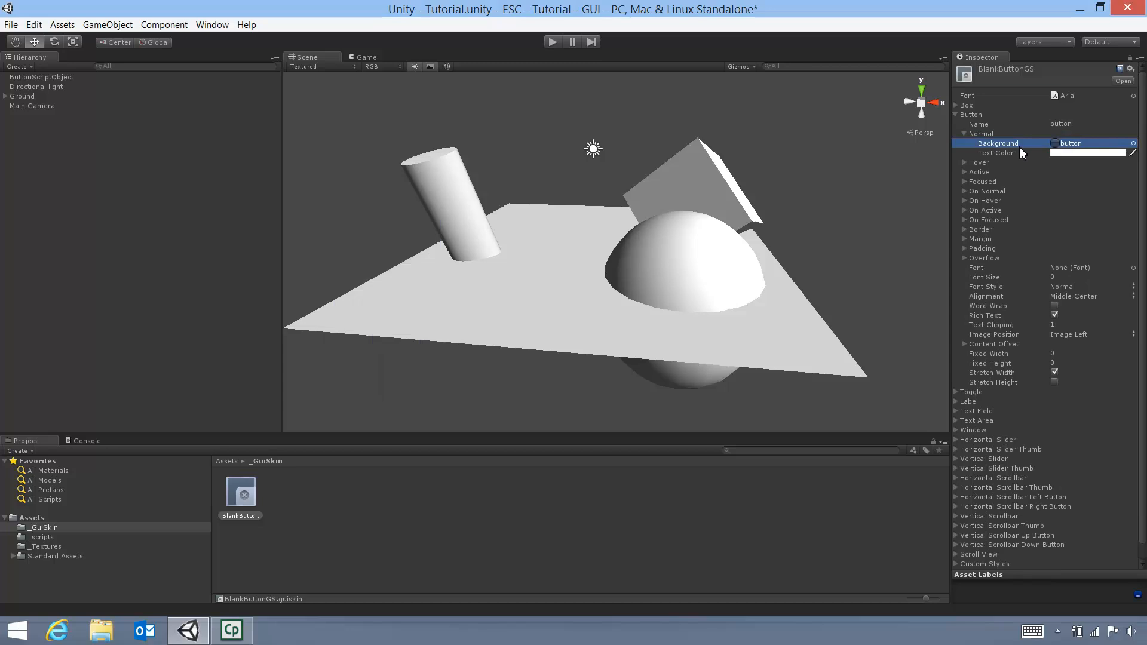
Set the Button style's Normal background texture to None in the Select Texture2D picker
{"action": "left_click", "coordinate": [1134, 144]}
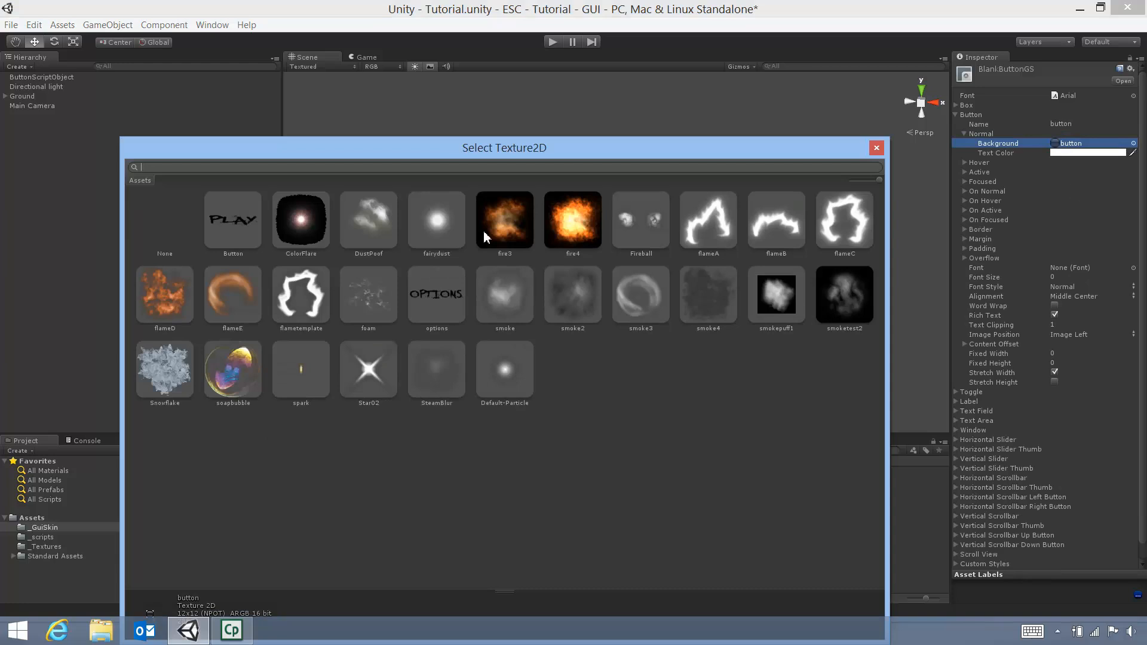
{"action": "left_click", "coordinate": [167, 230]}
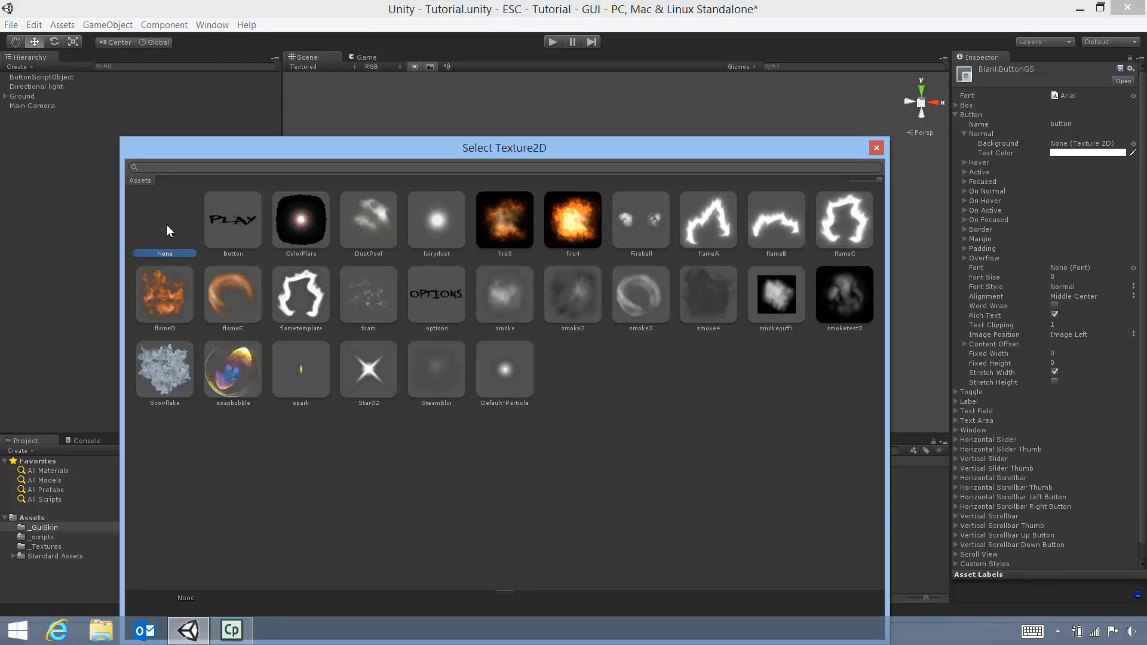
{"action": "left_click", "coordinate": [877, 148]}
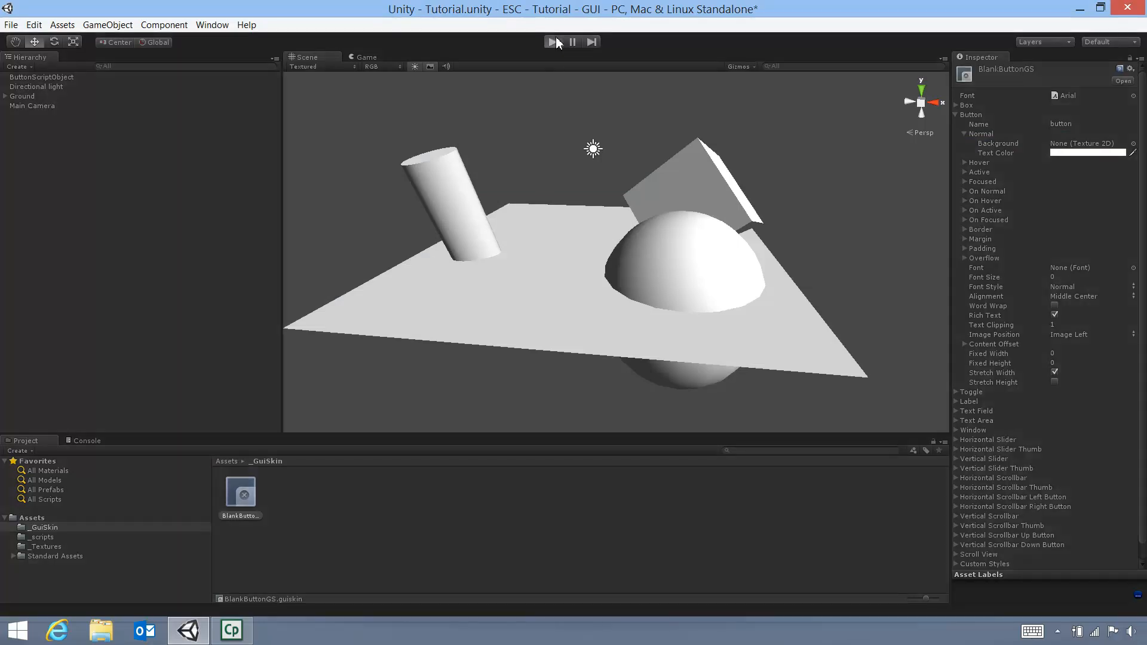
Run and stop the game; the PLAY and OPTIONS buttons still show boxes
{"action": "left_click", "coordinate": [552, 42]}
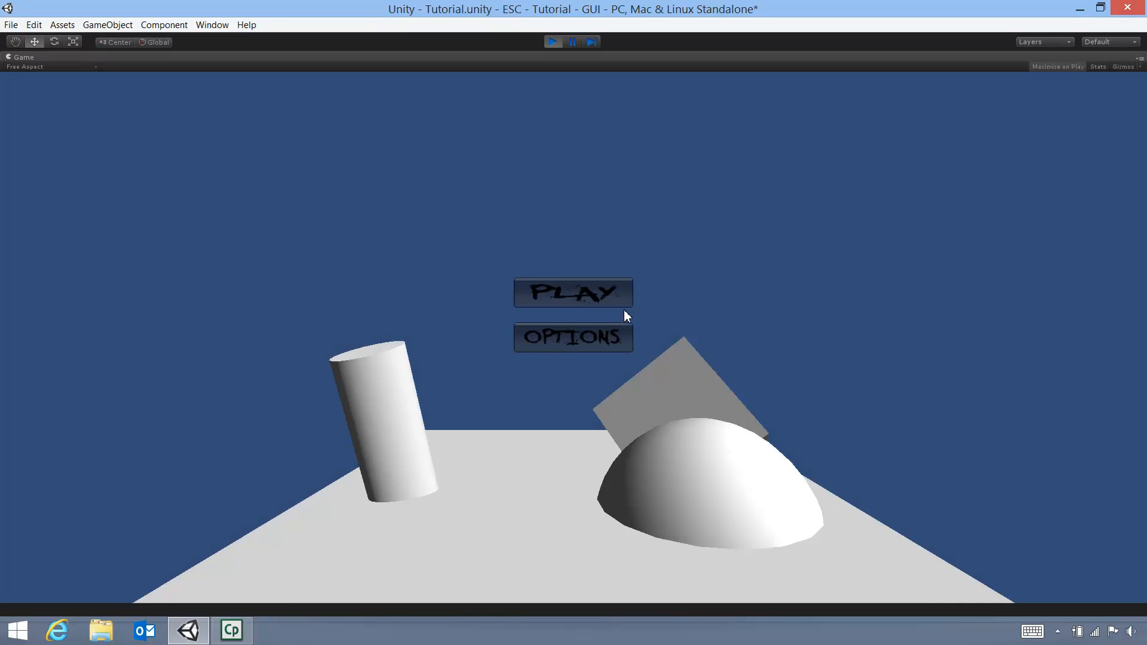
{"action": "left_click", "coordinate": [559, 43]}
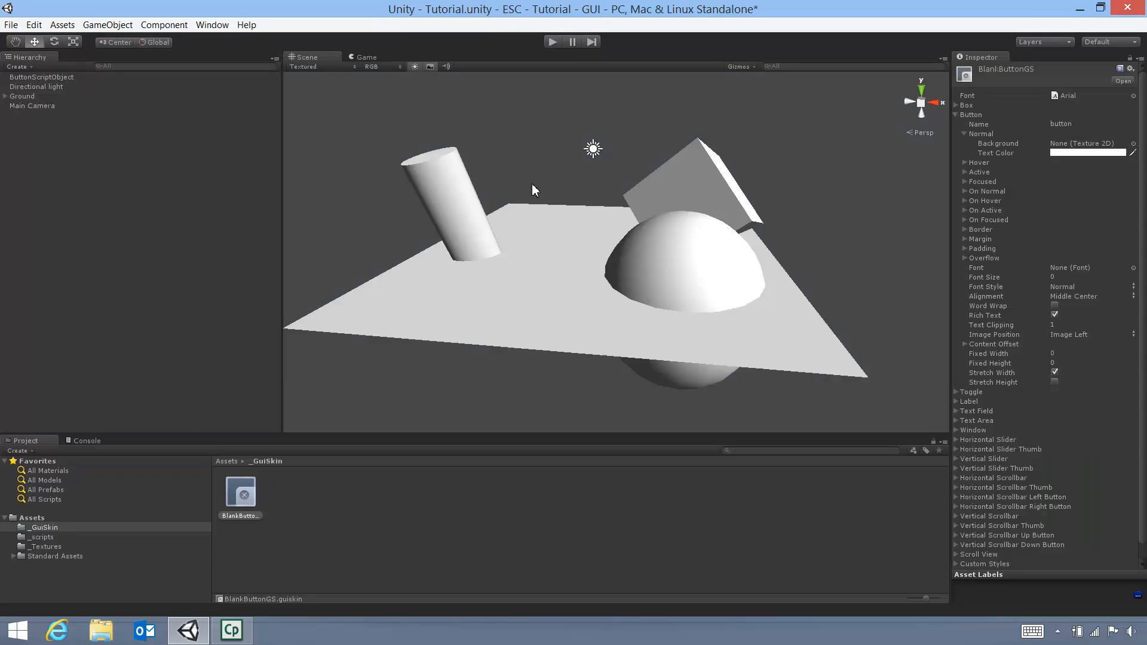
Open Button.js and declare 'var myGuiBlank:GUISkin;' on a new line 3
{"action": "left_click", "coordinate": [38, 537]}
{"action": "left_click", "coordinate": [251, 501]}
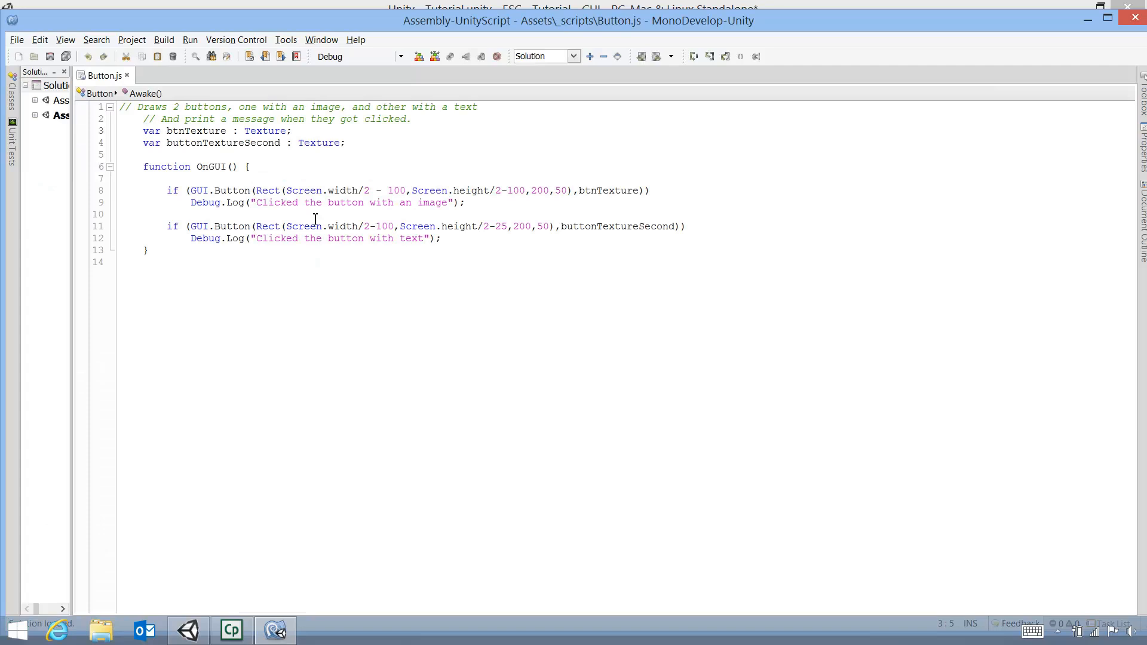
{"action": "key", "text": "Return"}
{"action": "key", "text": "Return"}
{"action": "key", "text": "Up"}
{"action": "key", "text": "Up"}
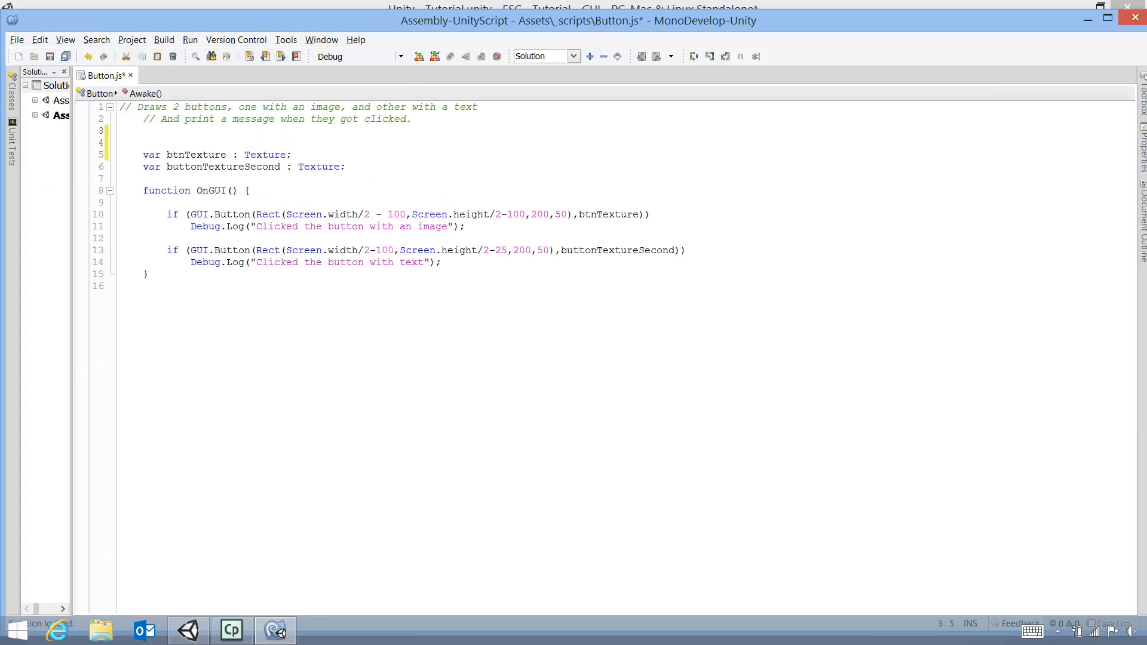
{"action": "type", "text": "var "}
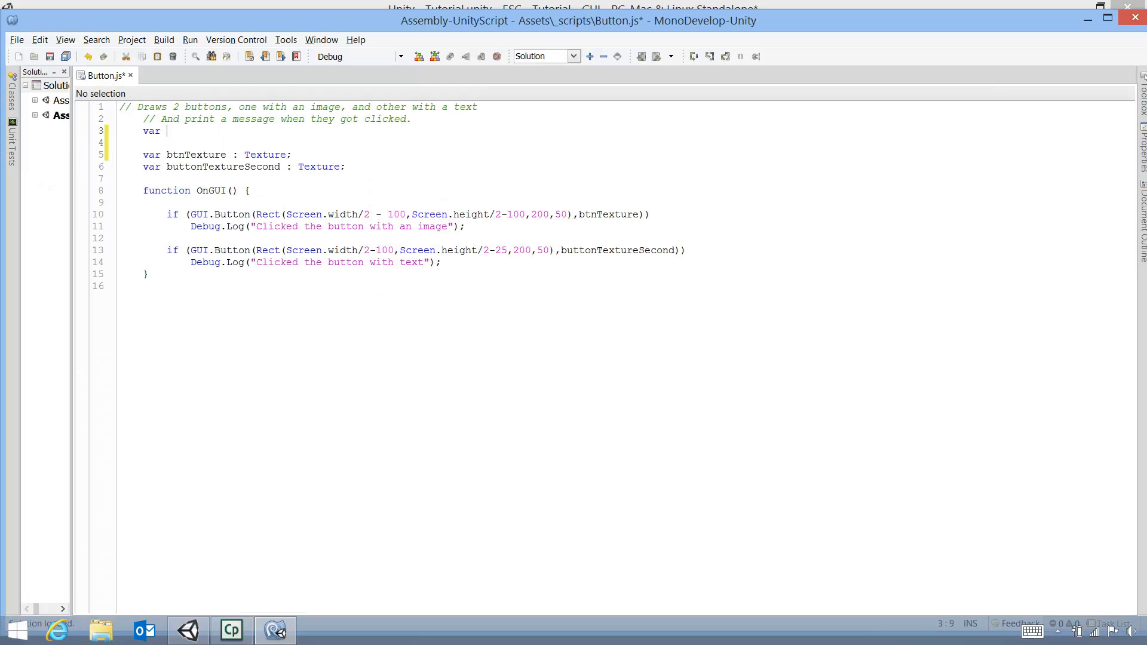
{"action": "type", "text": "myGUI"}
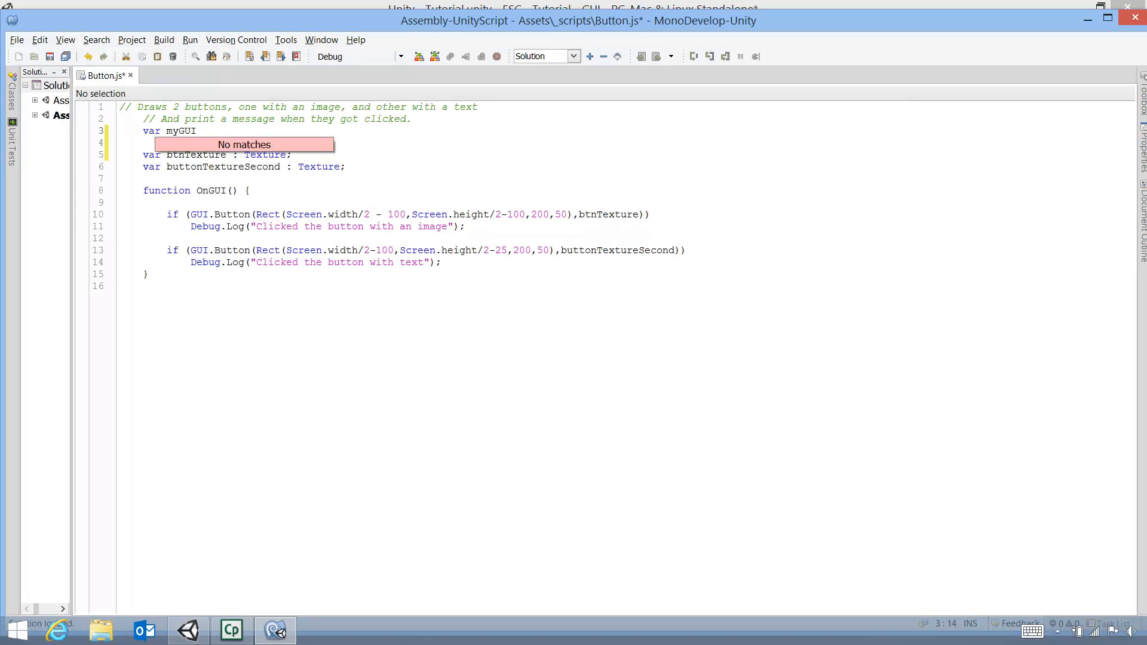
{"action": "type", "text": "blank"}
{"action": "key", "text": "Left"}
{"action": "key", "text": "Left"}
{"action": "key", "text": "Left"}
{"action": "key", "text": "Left"}
{"action": "key", "text": "Left"}
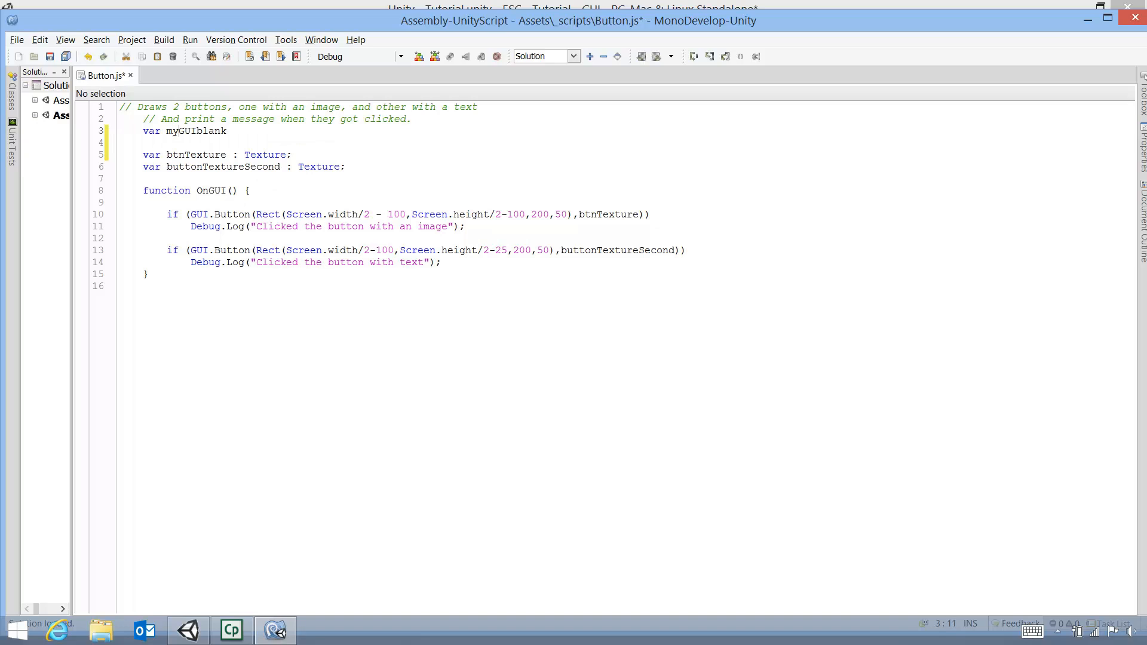
{"action": "key", "text": "BackSpace"}
{"action": "key", "text": "BackSpace"}
{"action": "type", "text": "ui"}
{"action": "key", "text": "BackSpace"}
{"action": "type", "text": "Blank:"}
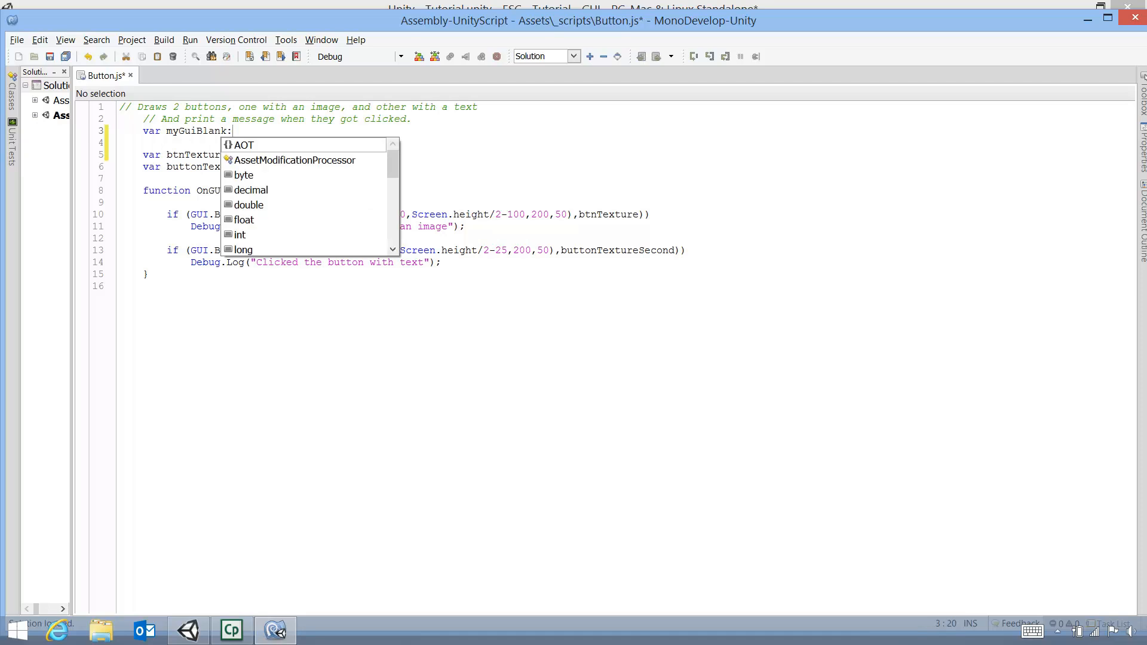
{"action": "type", "text": "GUIS"}
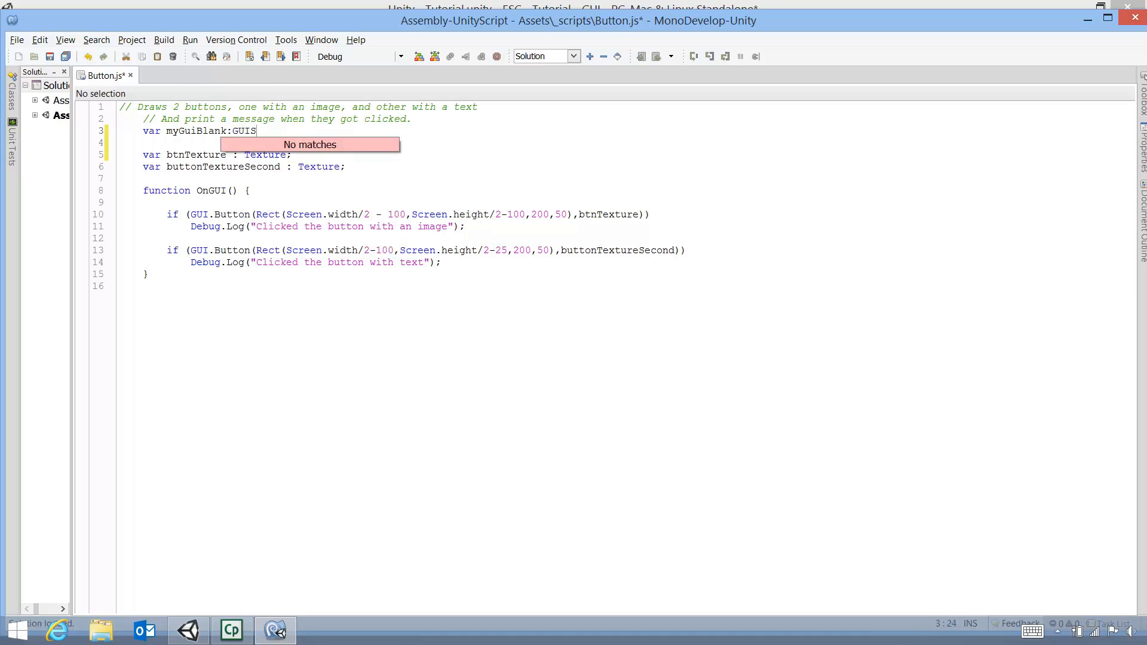
{"action": "type", "text": "kin;"}
Space out the colon in the myGuiBlank declaration, save Button.js, and return to Unity
{"action": "left_click", "coordinate": [248, 183]}
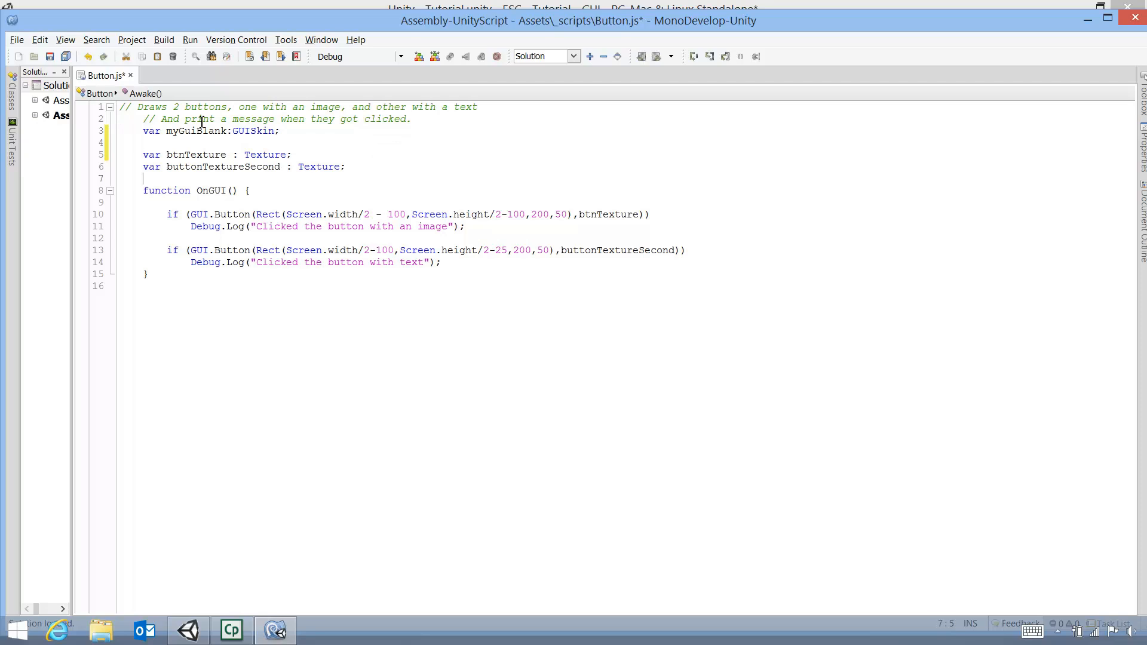
{"action": "left_click", "coordinate": [229, 132]}
{"action": "key", "text": "Right"}
{"action": "left_click", "coordinate": [205, 201]}
{"action": "key", "text": "ctrl+s"}
{"action": "left_click_drag", "start_coordinate": [168, 133], "coordinate": [320, 132]}
{"action": "left_click", "coordinate": [188, 632]}
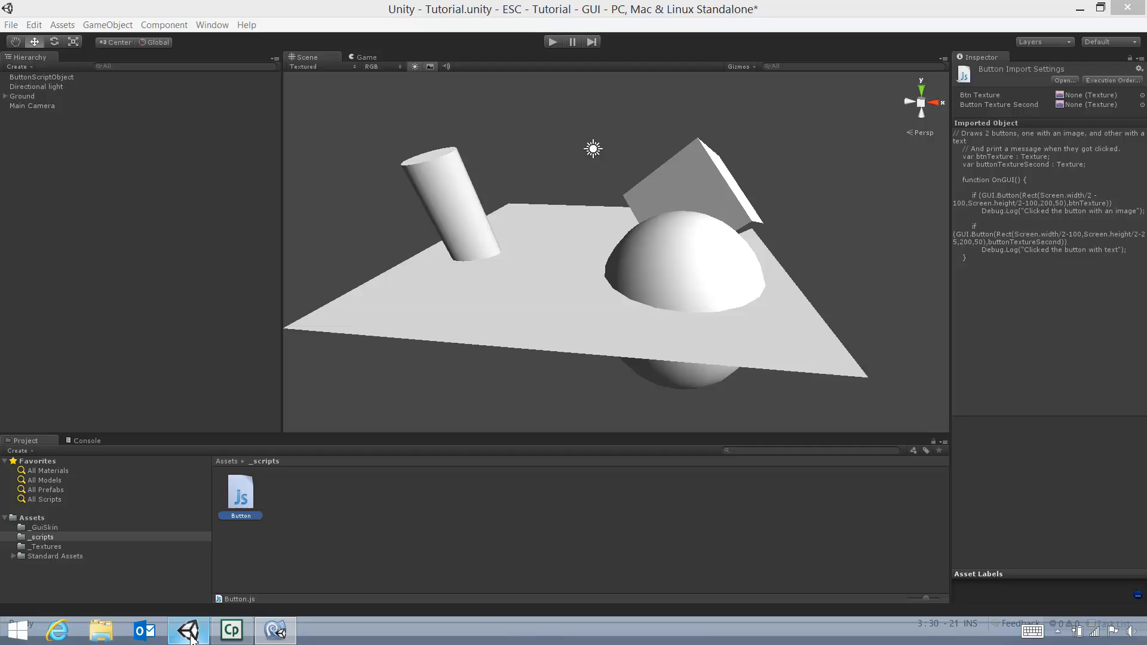
Drag BlankButtonGS into ButtonScriptObject's My Gui Blank field, then play and stop the scene
{"action": "left_click", "coordinate": [48, 76]}
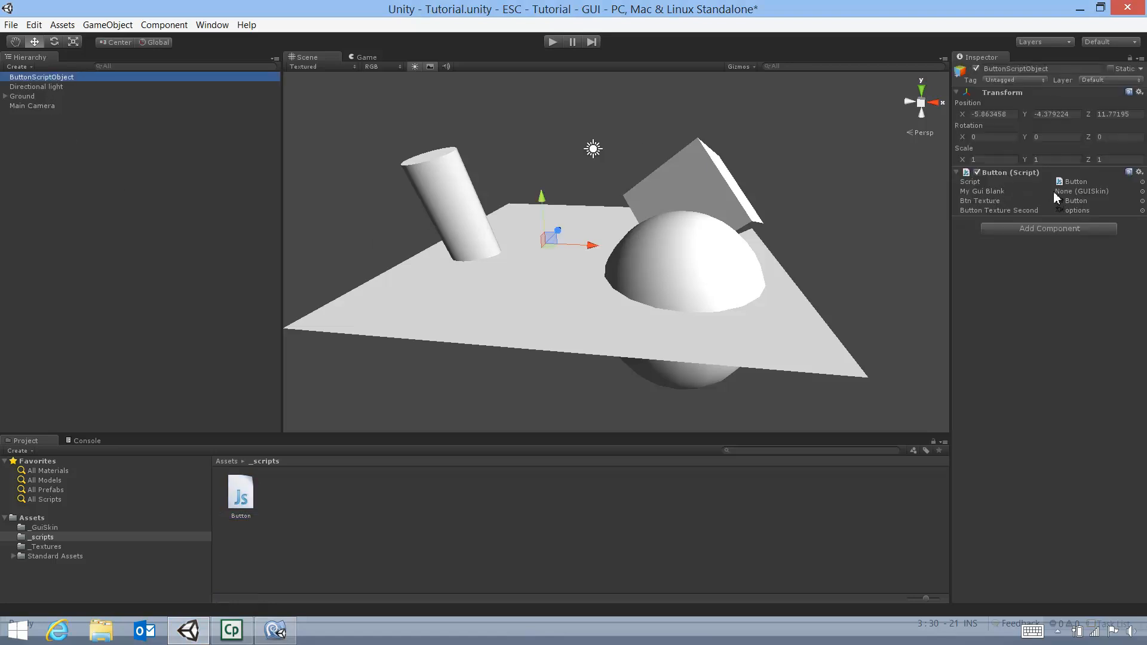
{"action": "left_click", "coordinate": [1143, 191]}
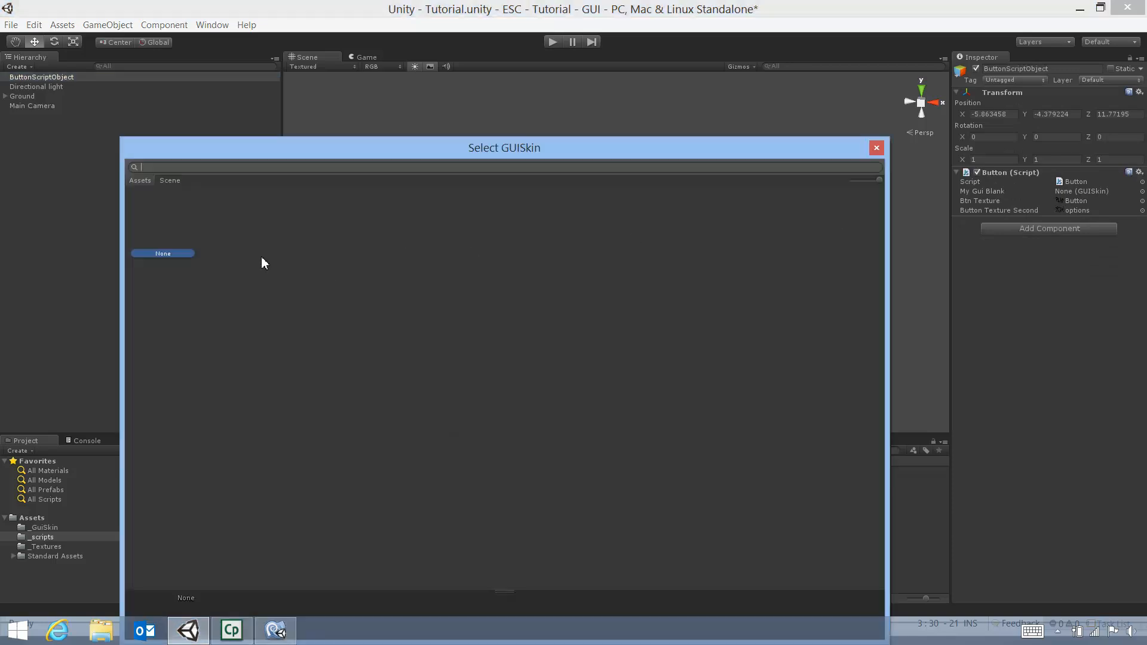
{"action": "left_click", "coordinate": [877, 148]}
{"action": "left_click", "coordinate": [43, 528]}
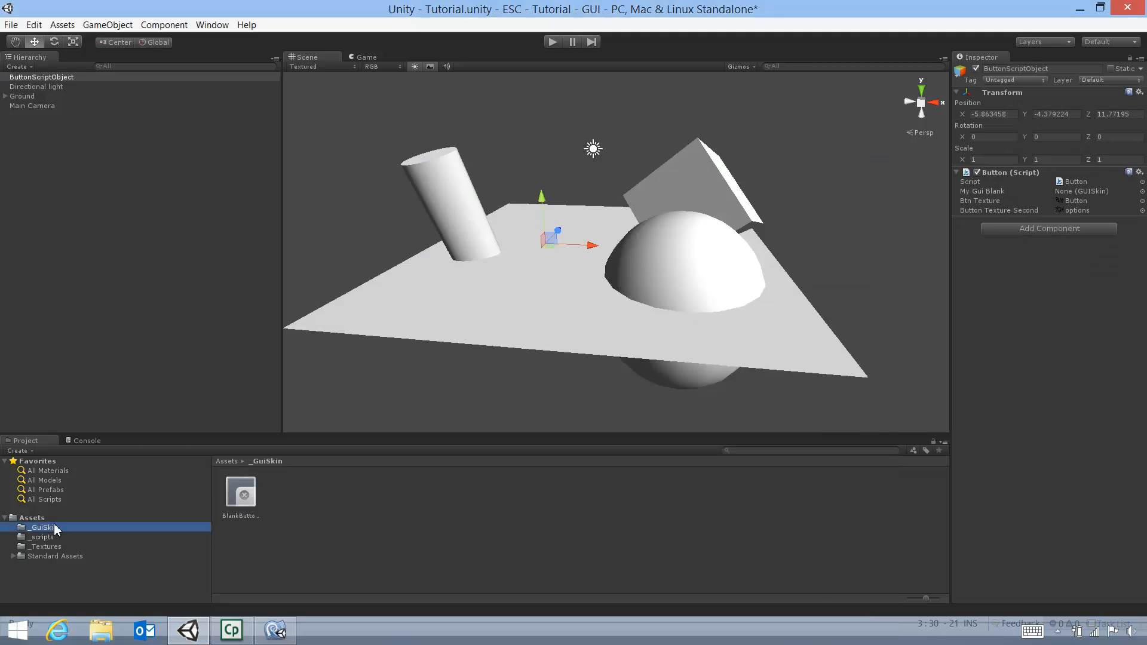
{"action": "left_click_drag", "start_coordinate": [242, 496], "coordinate": [1075, 192]}
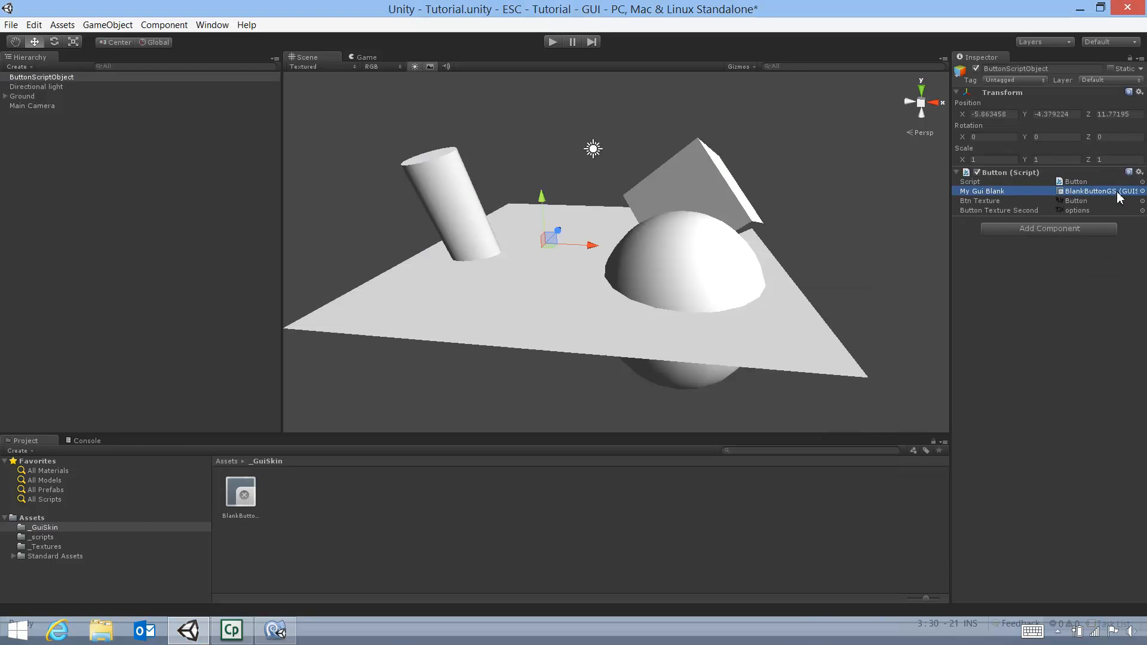
{"action": "left_click", "coordinate": [552, 43]}
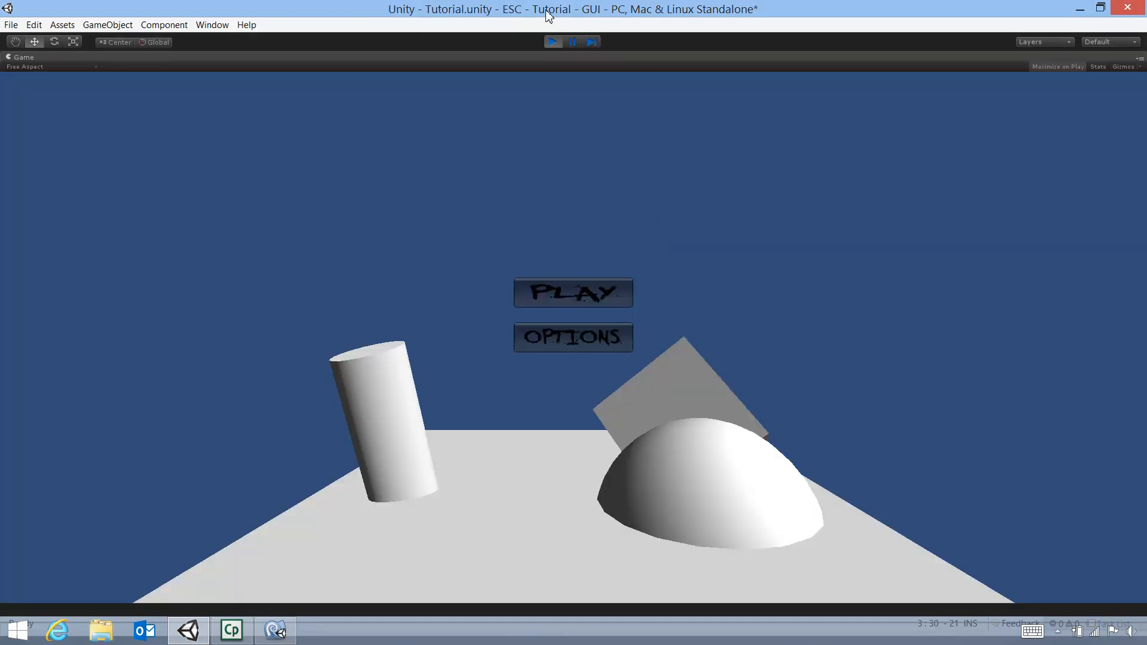
{"action": "left_click", "coordinate": [553, 42]}
Insert 'GUI.skin = myGuiBlank;' as the first line of OnGUI in Button.js and save
{"action": "left_click", "coordinate": [276, 630]}
{"action": "left_click", "coordinate": [302, 155]}
{"action": "left_click_drag", "start_coordinate": [162, 131], "coordinate": [294, 131]}
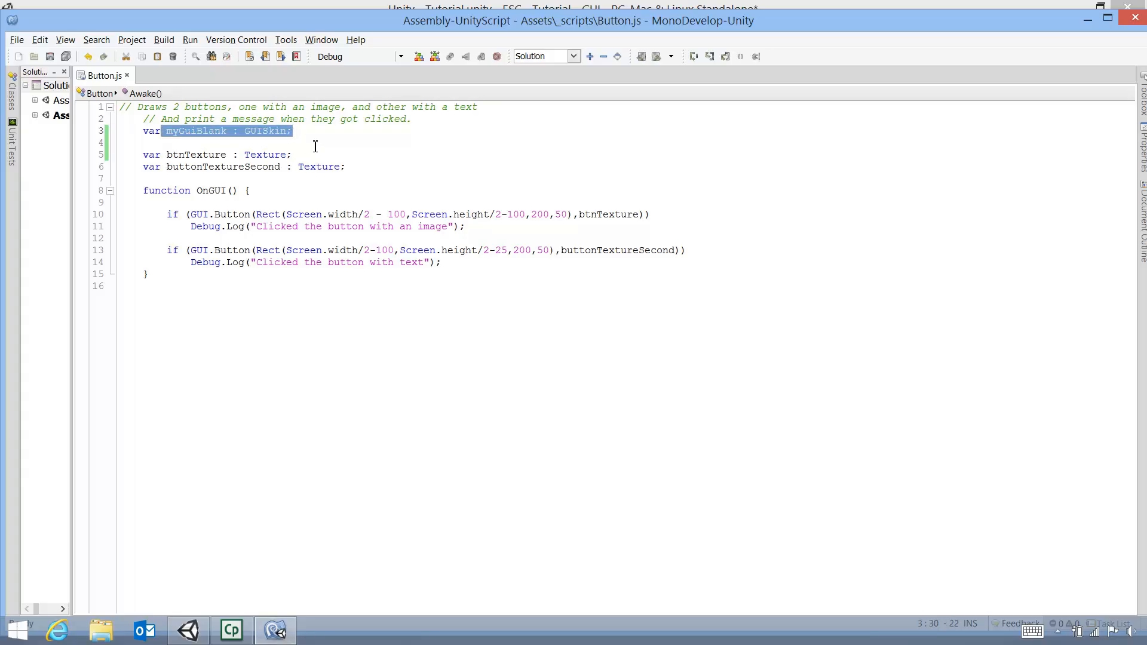
{"action": "left_click", "coordinate": [203, 202]}
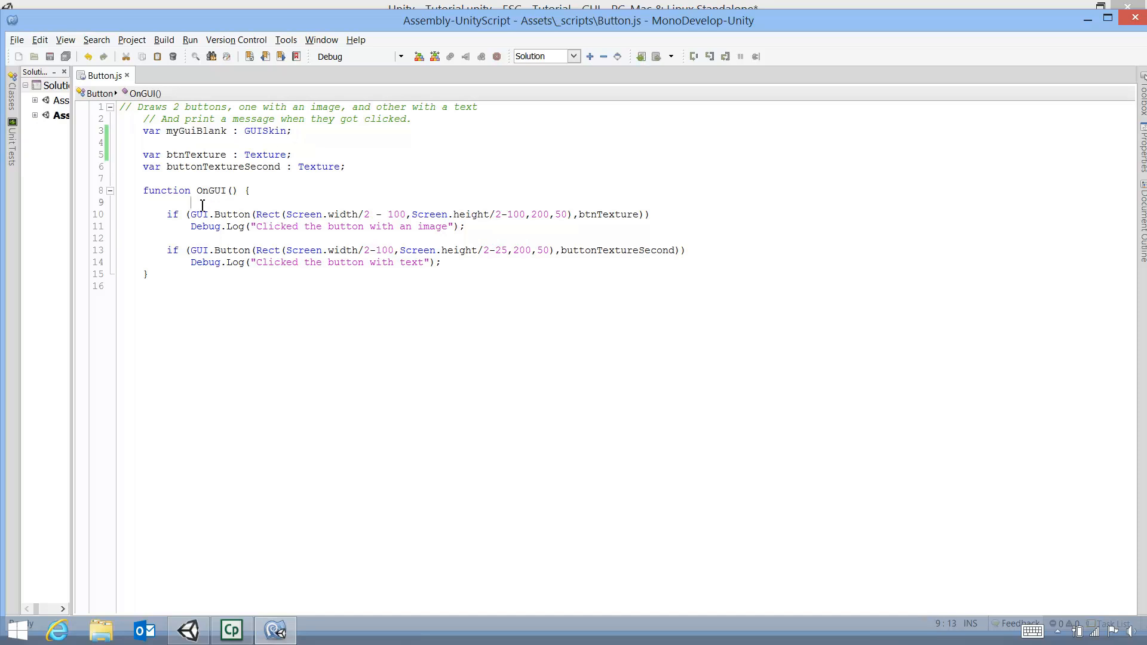
{"action": "key", "text": "Return"}
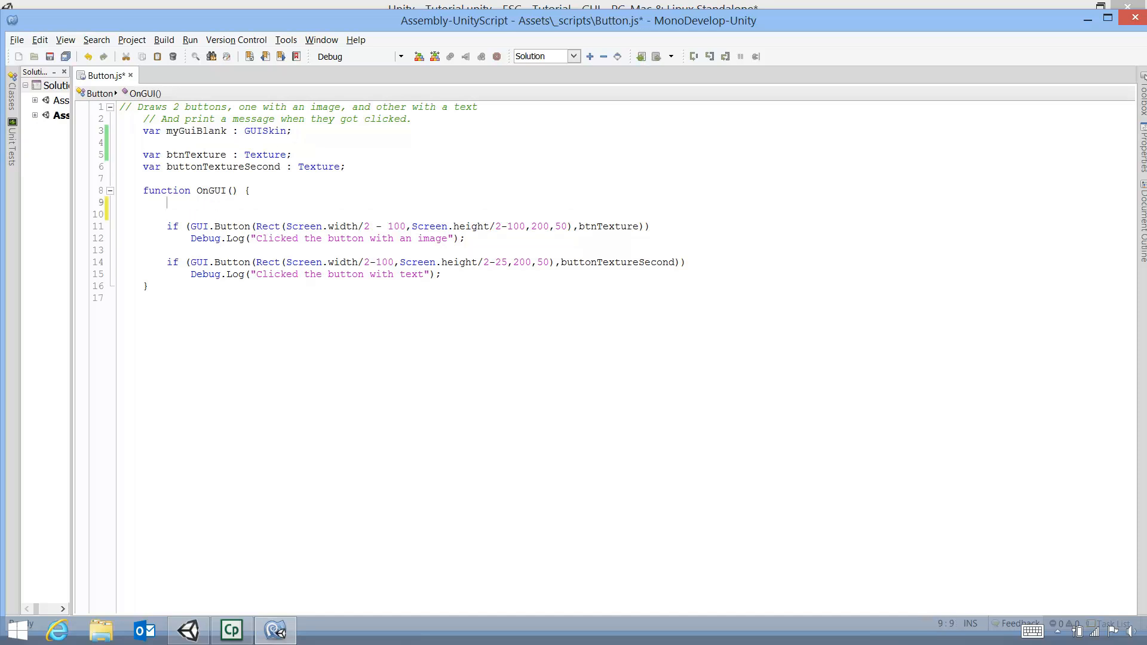
{"action": "left_click_drag", "start_coordinate": [204, 192], "coordinate": [234, 191]}
{"action": "left_click_drag", "start_coordinate": [155, 191], "coordinate": [180, 192]}
{"action": "left_click", "coordinate": [184, 203]}
{"action": "type", "text": "G"}
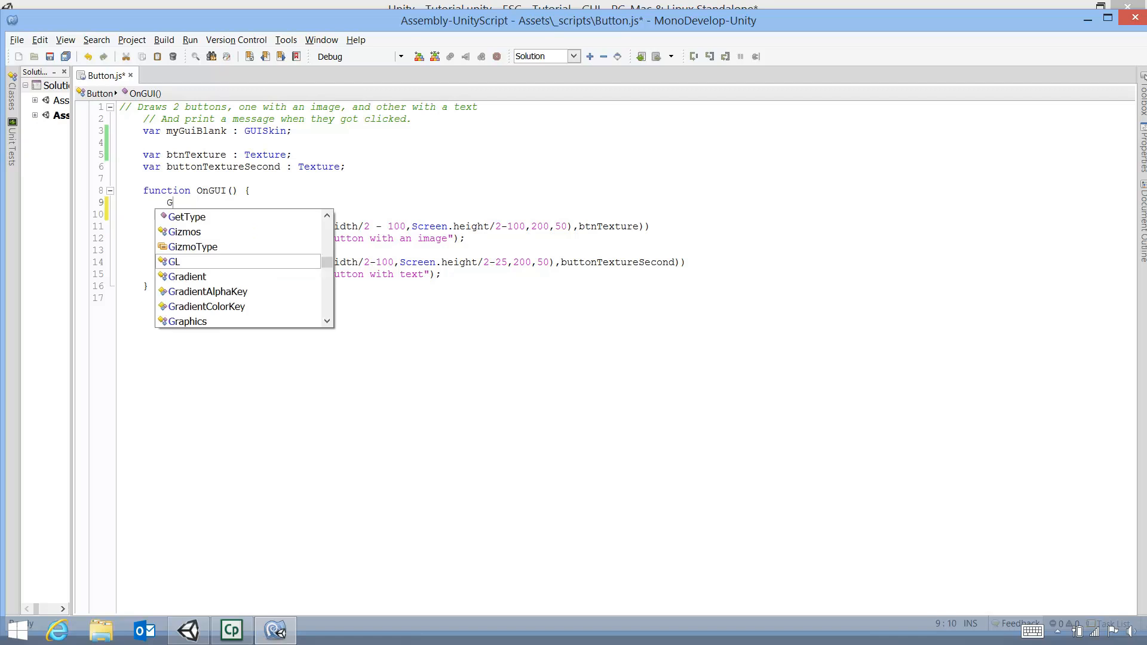
{"action": "type", "text": "UI.skin = "}
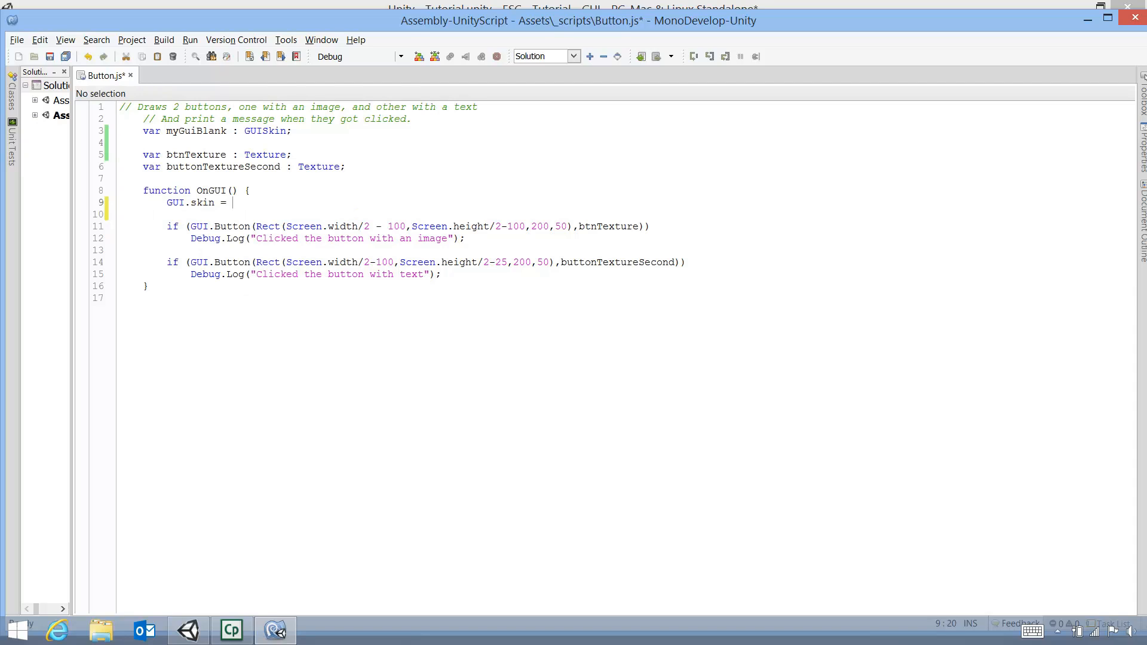
{"action": "type", "text": "myG"}
{"action": "key", "text": "Return"}
{"action": "type", "text": ";"}
{"action": "key", "text": "ctrl+s"}
{"action": "left_click", "coordinate": [191, 632]}
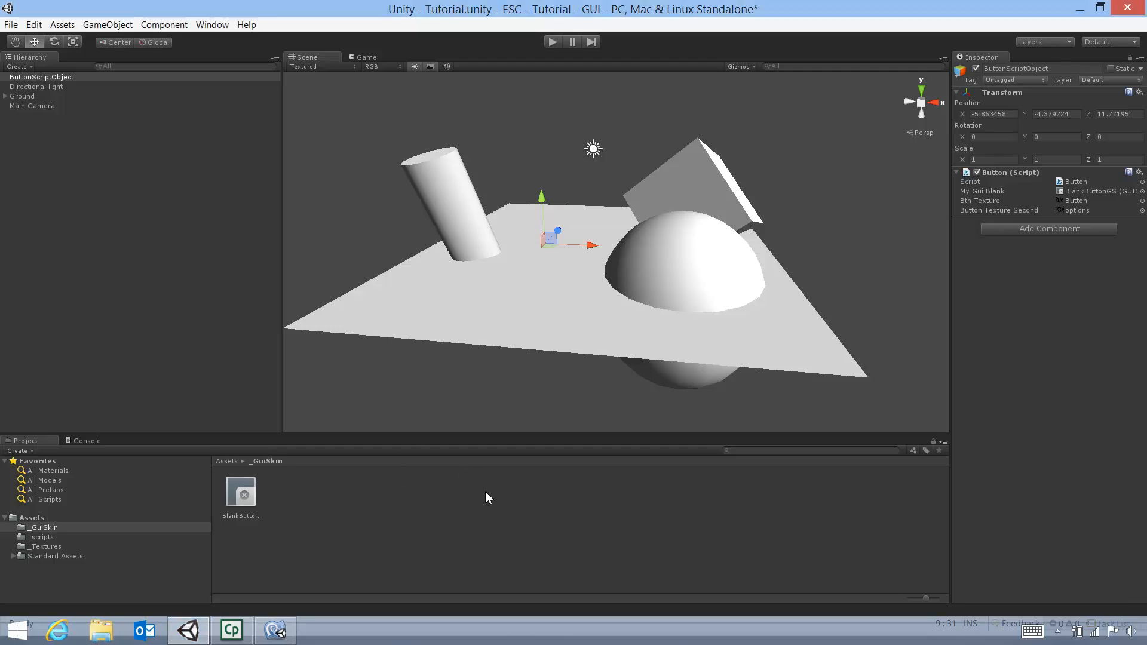
{"action": "left_click", "coordinate": [552, 42]}
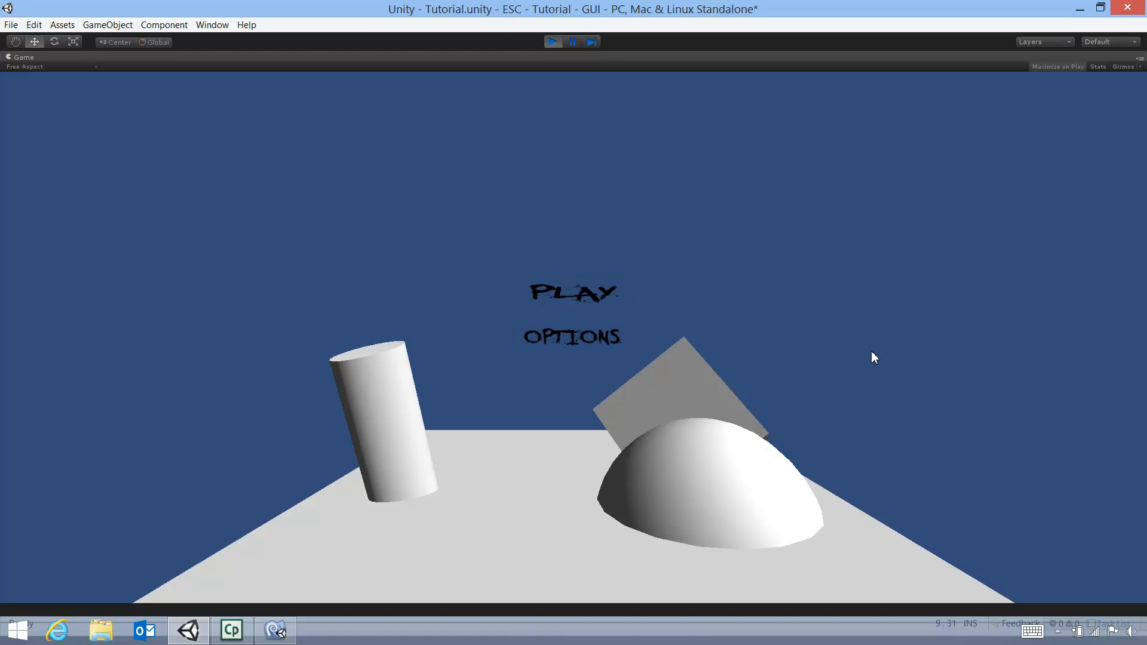
{"action": "left_click", "coordinate": [556, 41]}
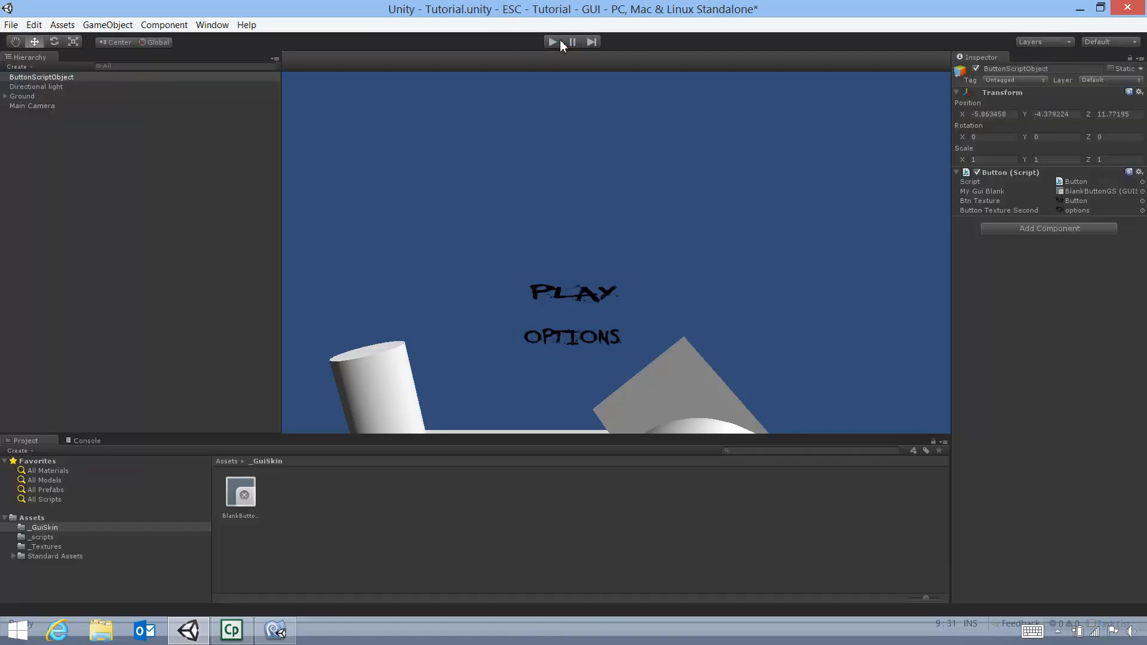